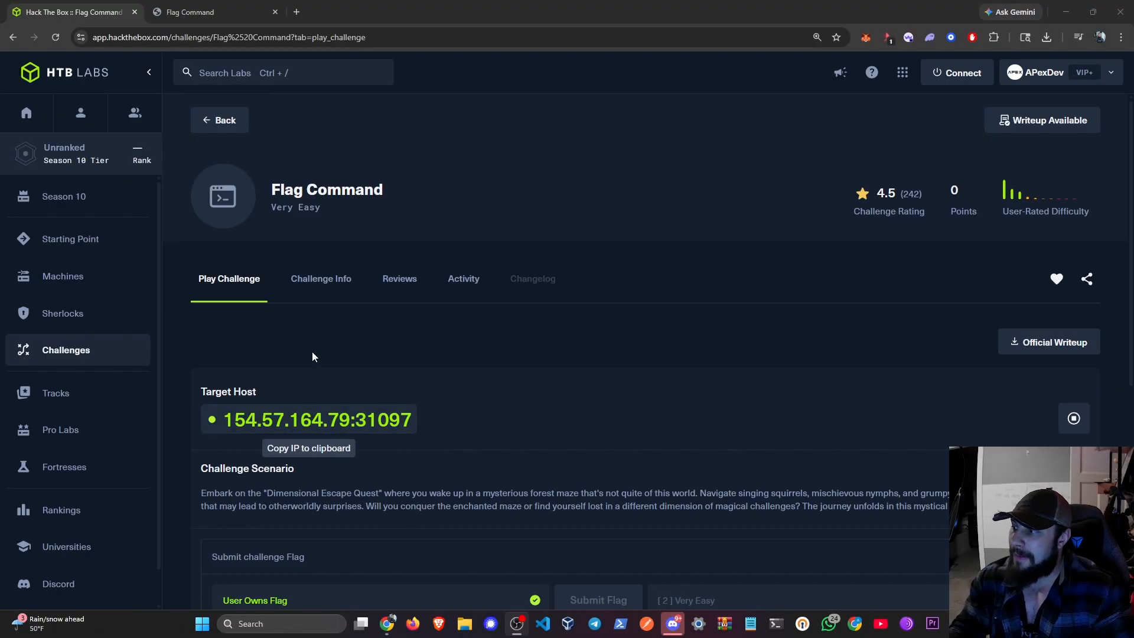
Switch from the challenge page to the running Flag Command game and run its help command
scroll(367, 386, "down", 2)
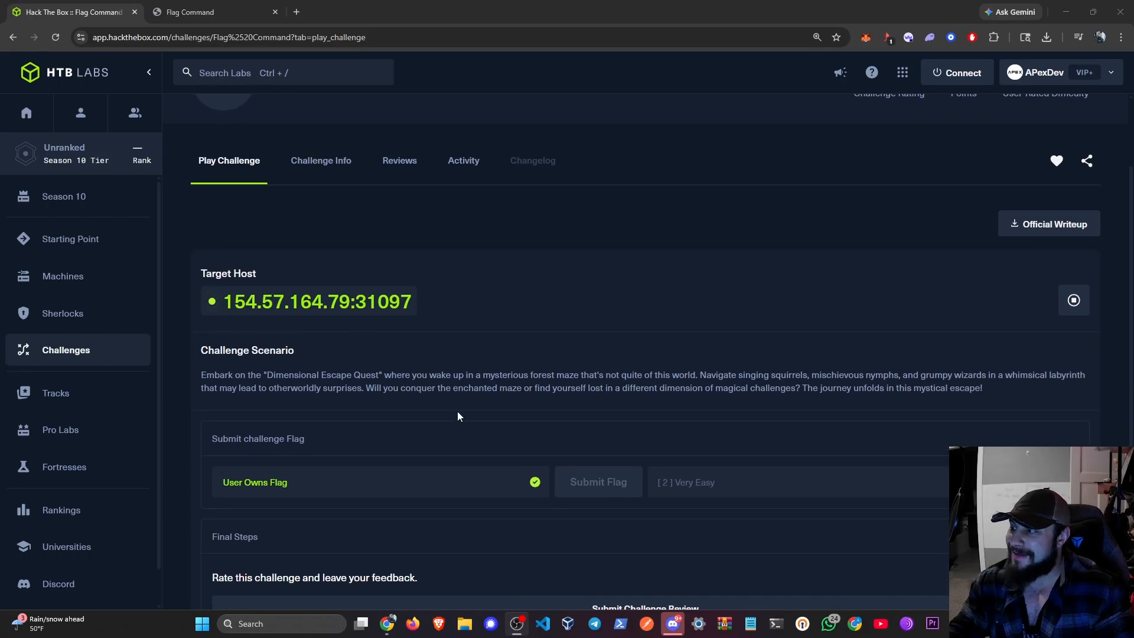
scroll(414, 393, "up", 3)
left_click(189, 12)
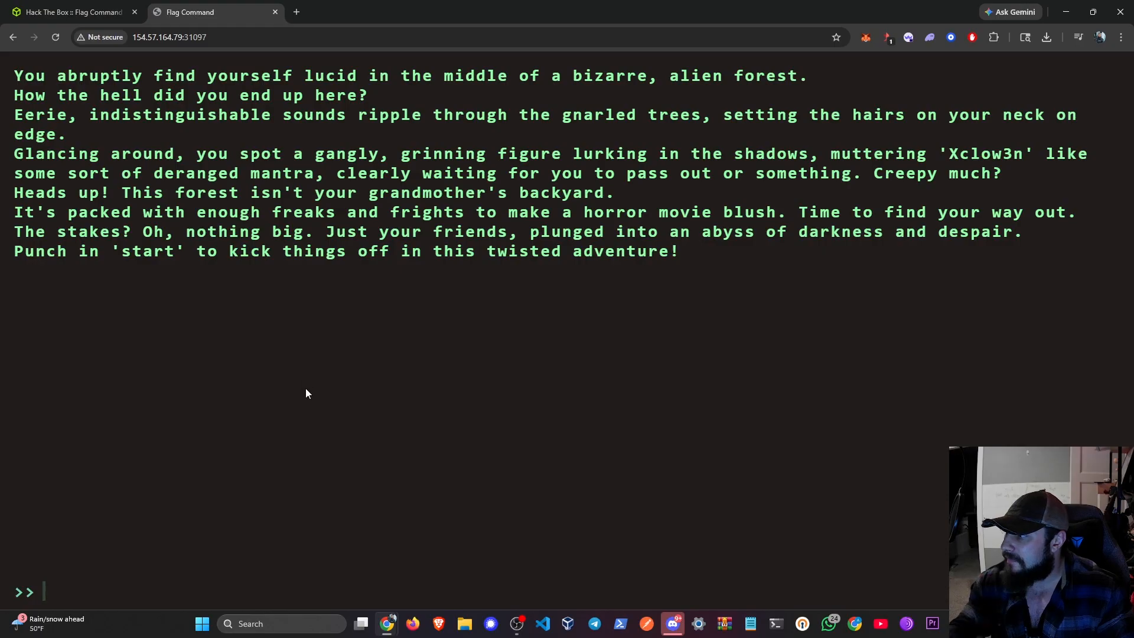
type("help")
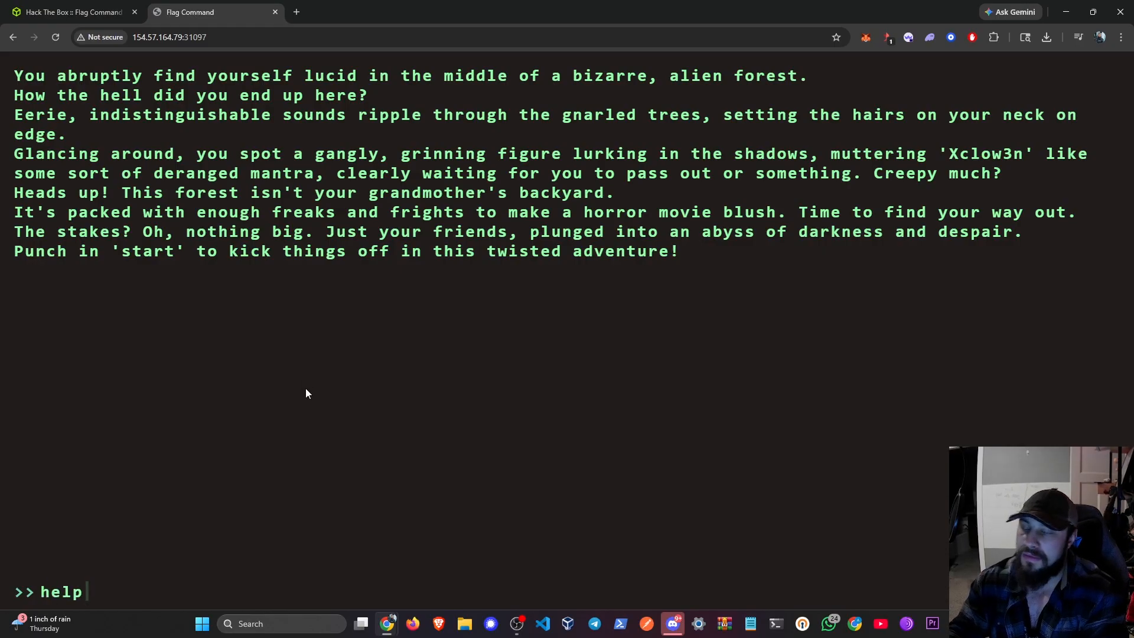
key("Return")
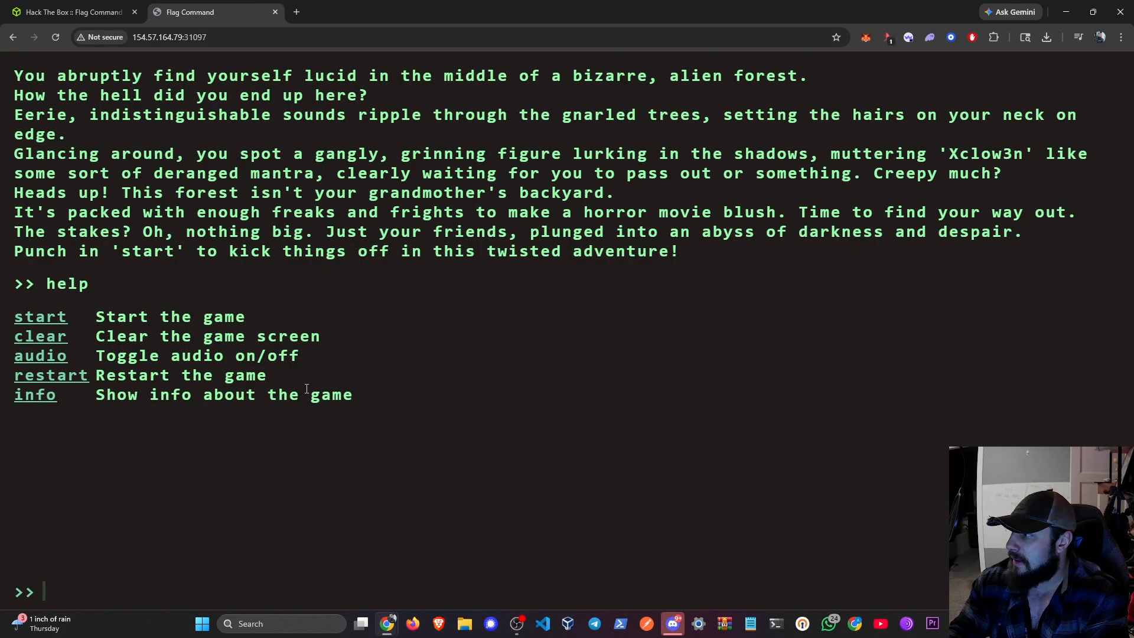
Run the info command in the game terminal and turn the game audio off with the audio command
type("info")
key("Return")
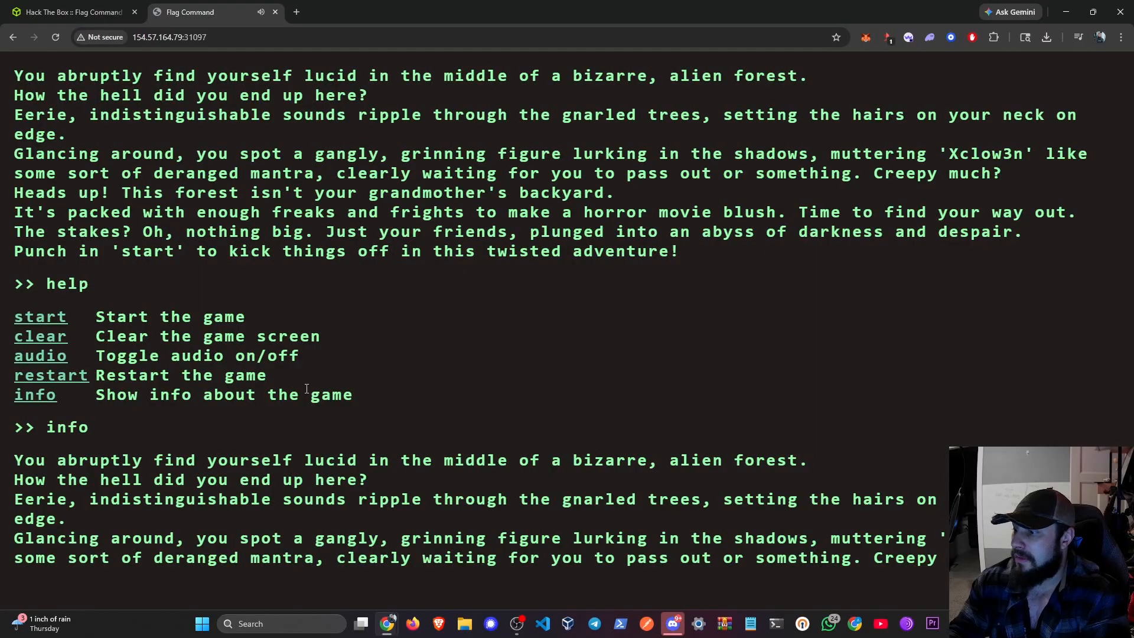
type("audi")
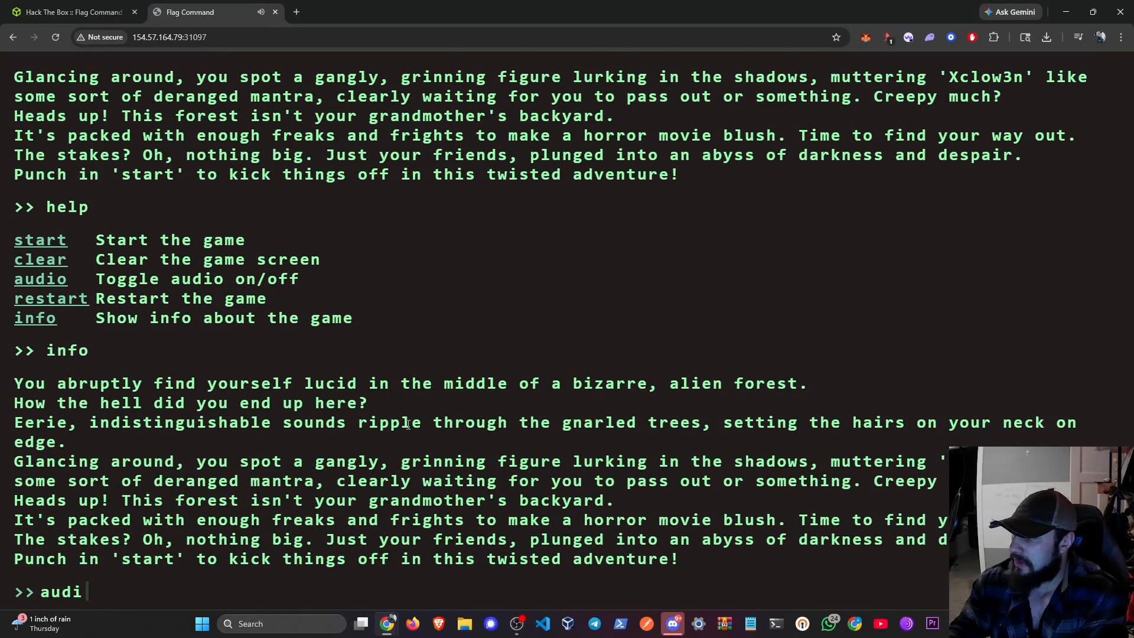
type("o")
key("Return")
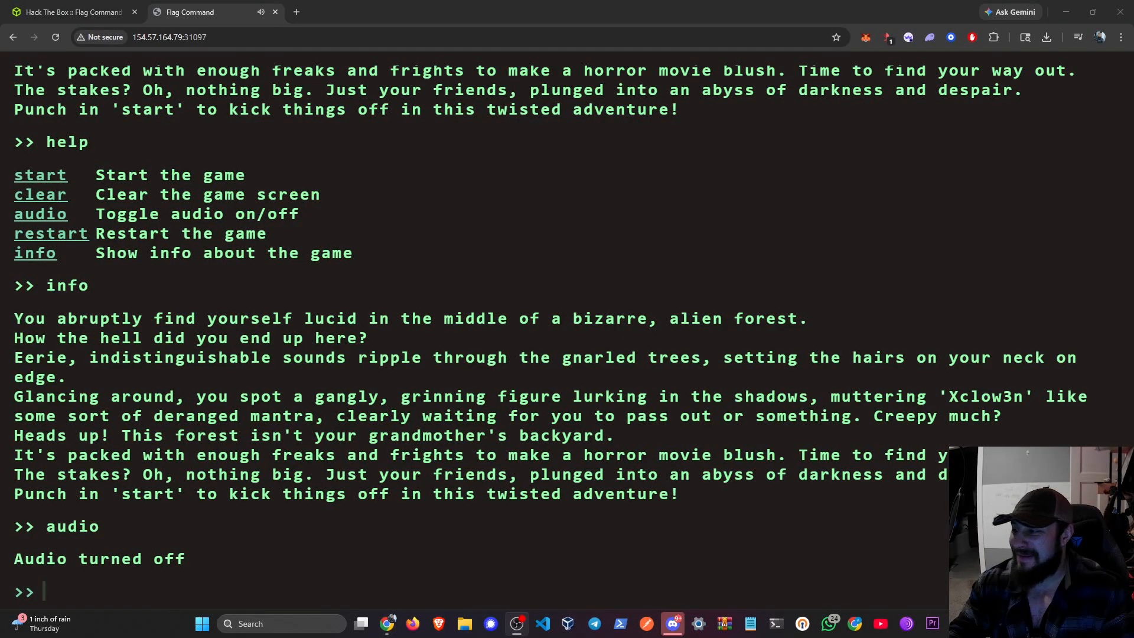
Turn the game audio back on with the audio command and start the game with the start command
left_click(243, 554)
type("au")
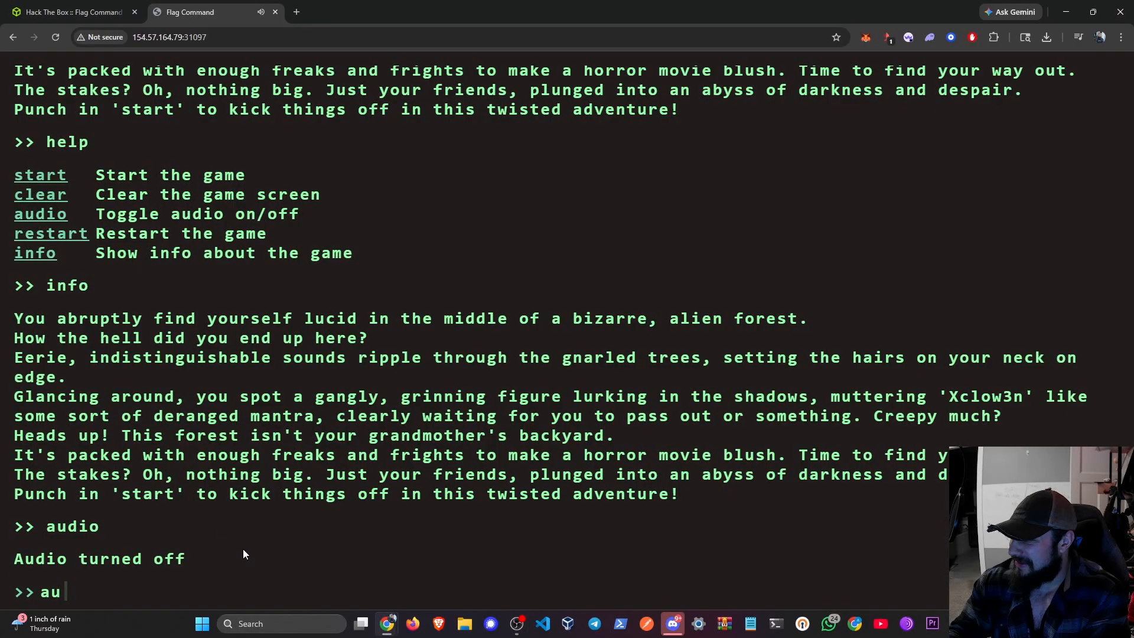
key("BackSpace")
key("BackSpace")
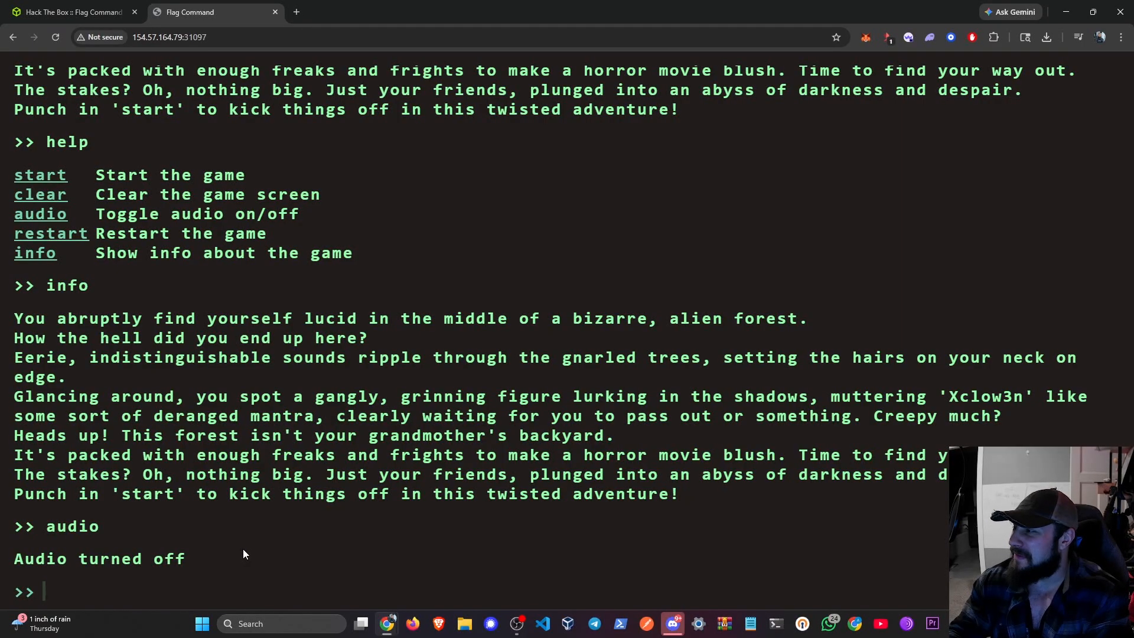
type("start")
key("Return")
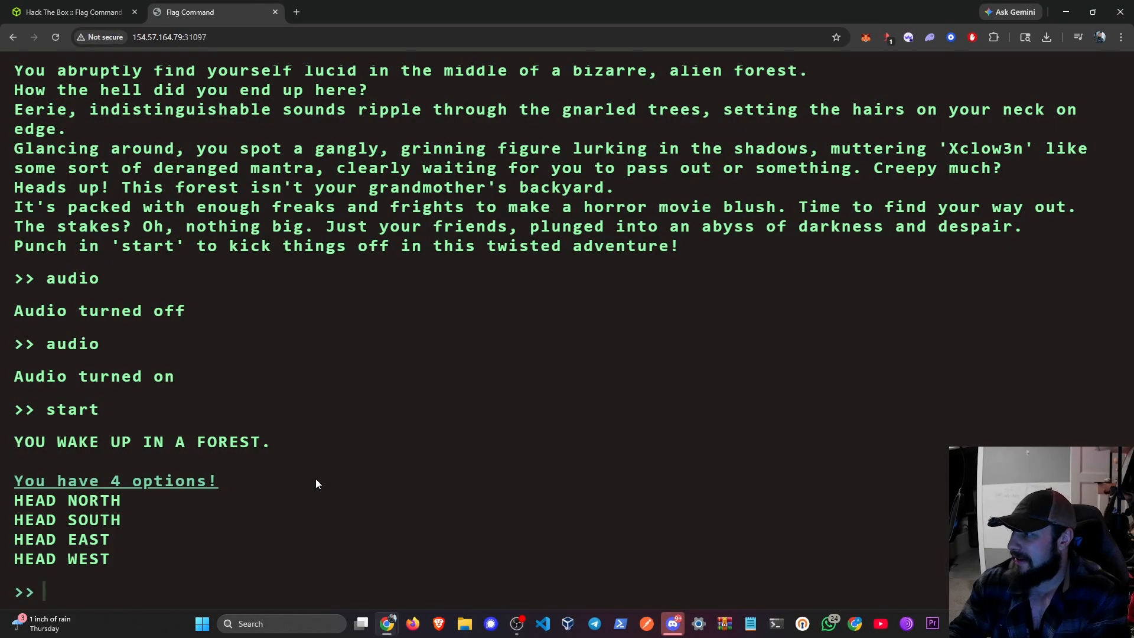
Choose the HEAD EAST option in the game terminal
type("HEAD E")
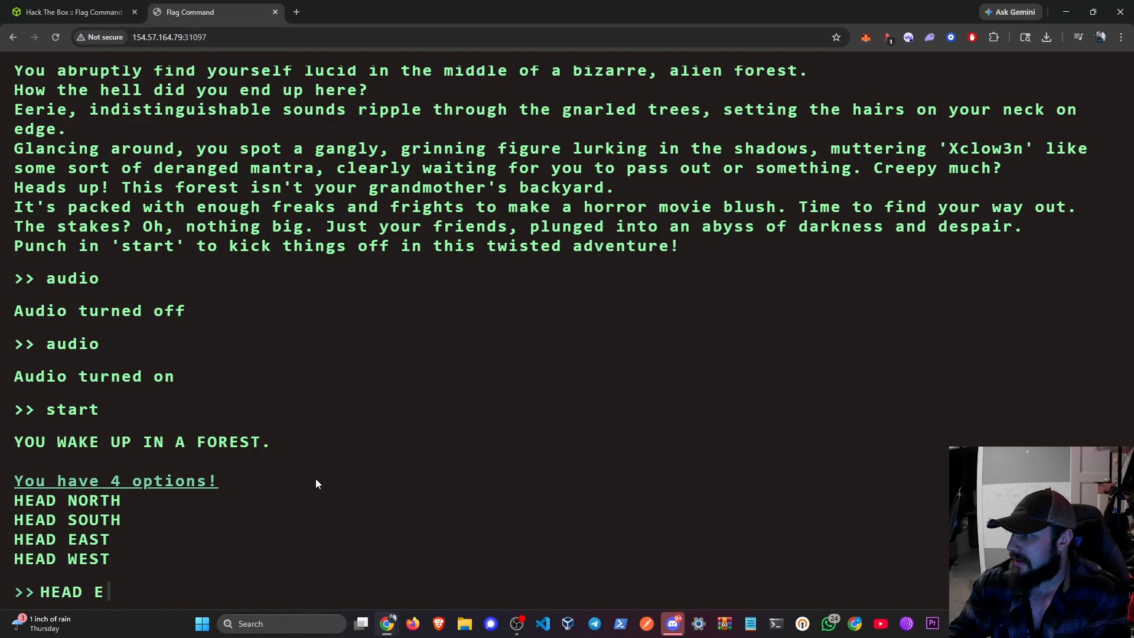
type("AST")
key("Return")
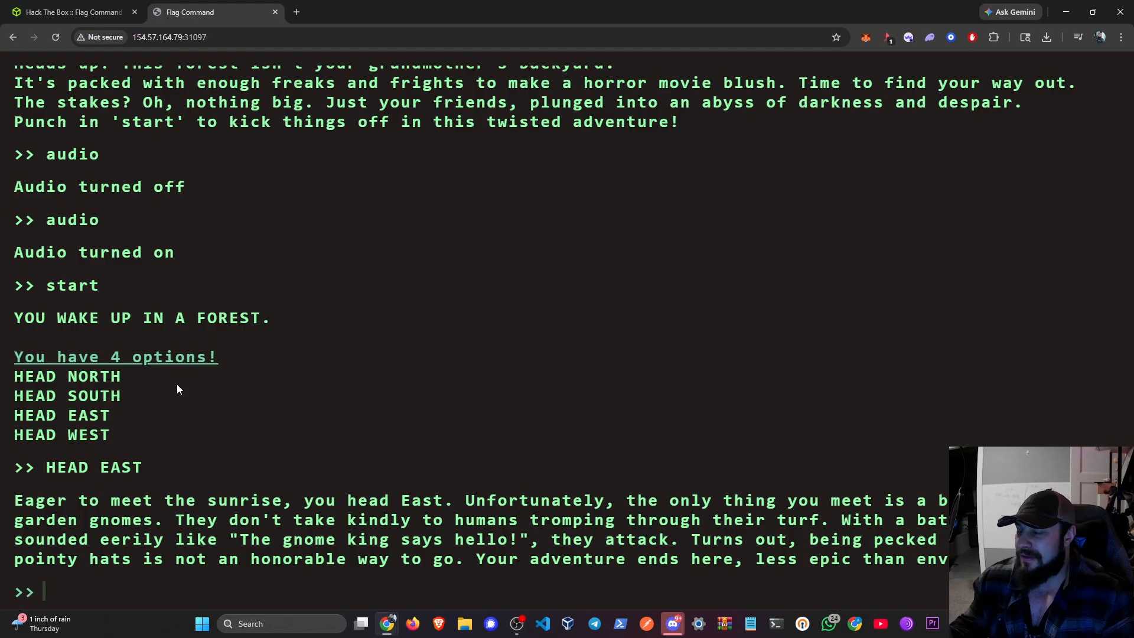
Open the browser developer tools on the game page and adjust the source file tree's width
key("F12")
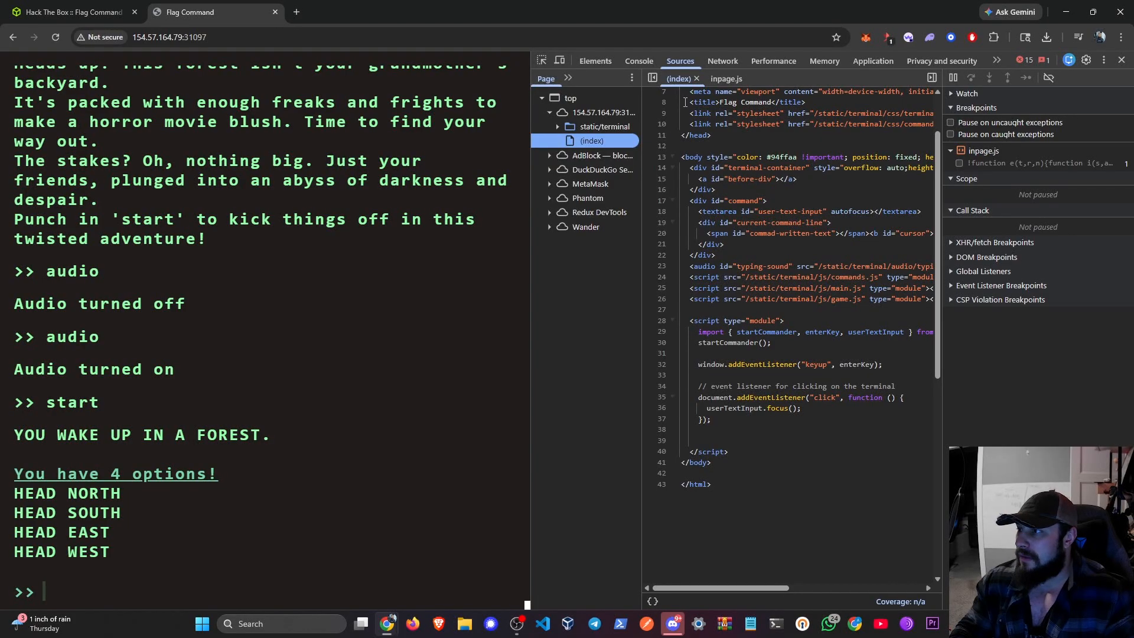
left_click_drag(642, 213, 552, 199)
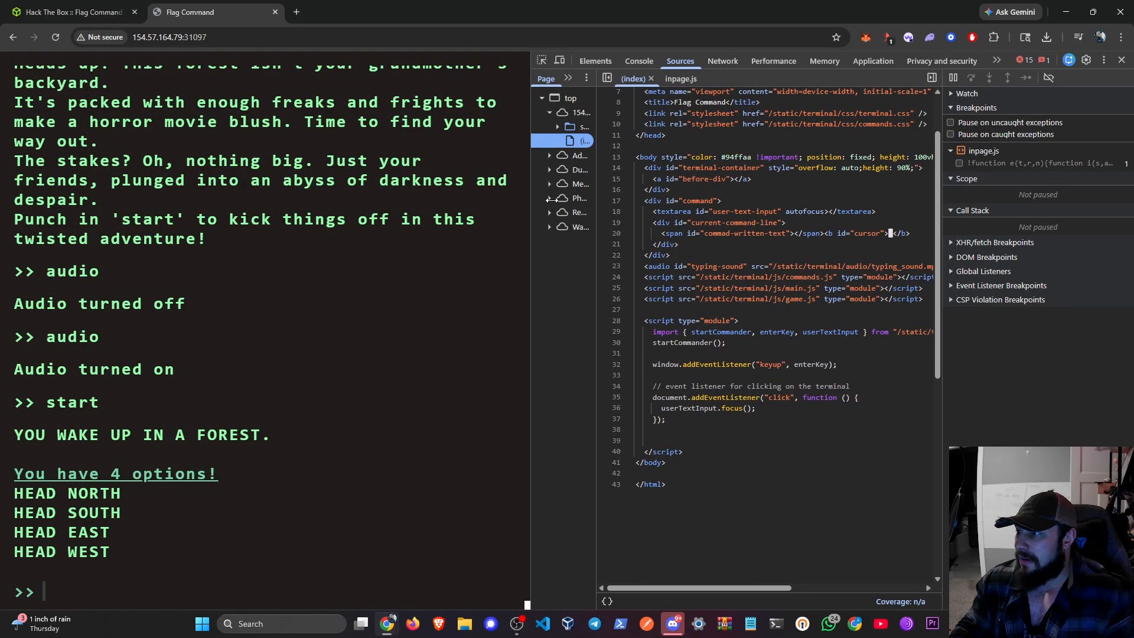
scroll(779, 328, "up", 2)
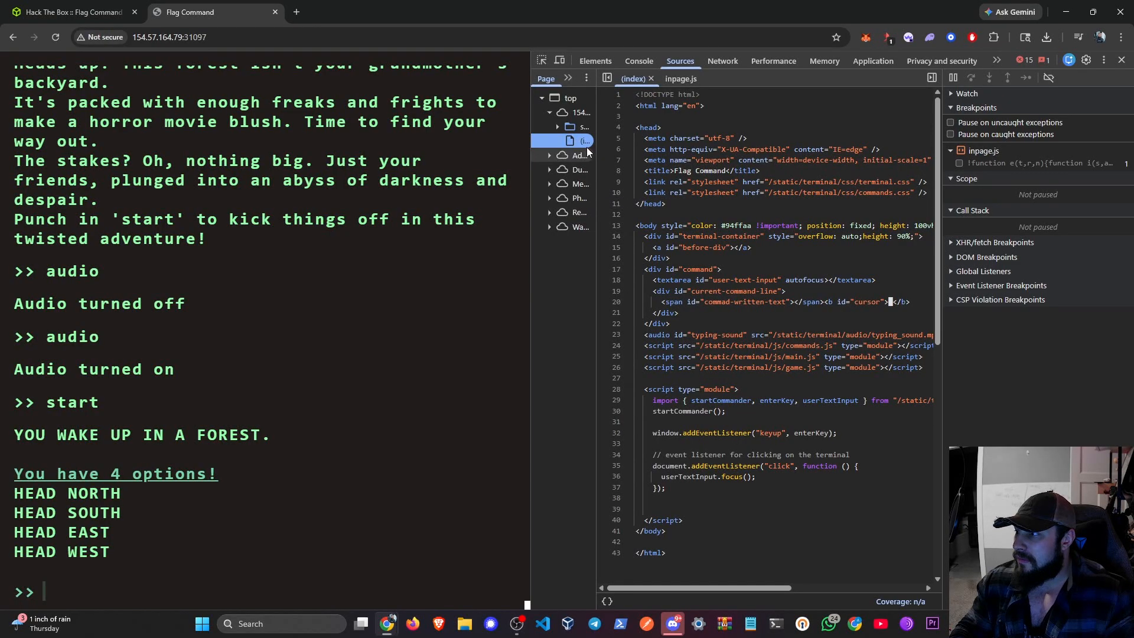
left_click_drag(598, 150, 622, 159)
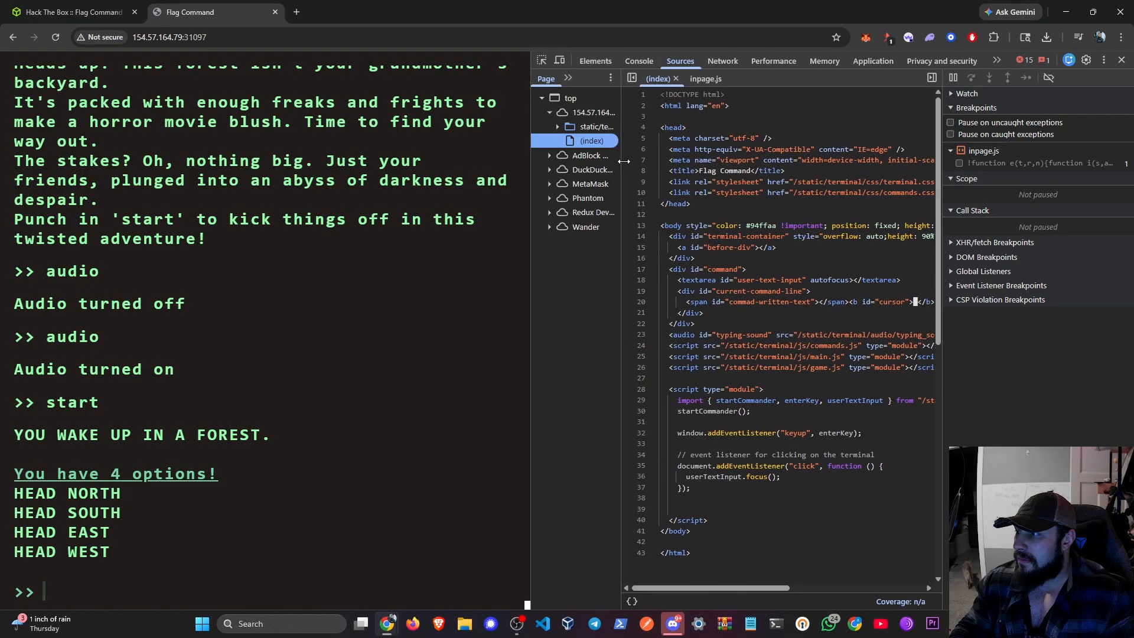
Expand the static/terminal and js folders, open commands.js and read through its exported constants
left_click(557, 127)
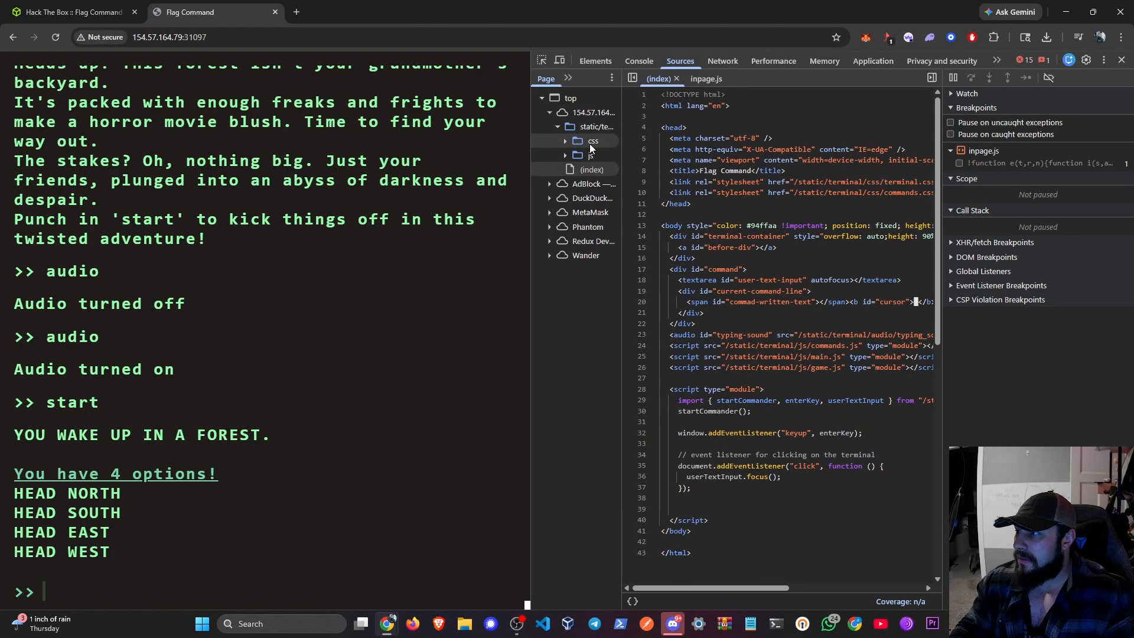
left_click(566, 155)
left_click(589, 169)
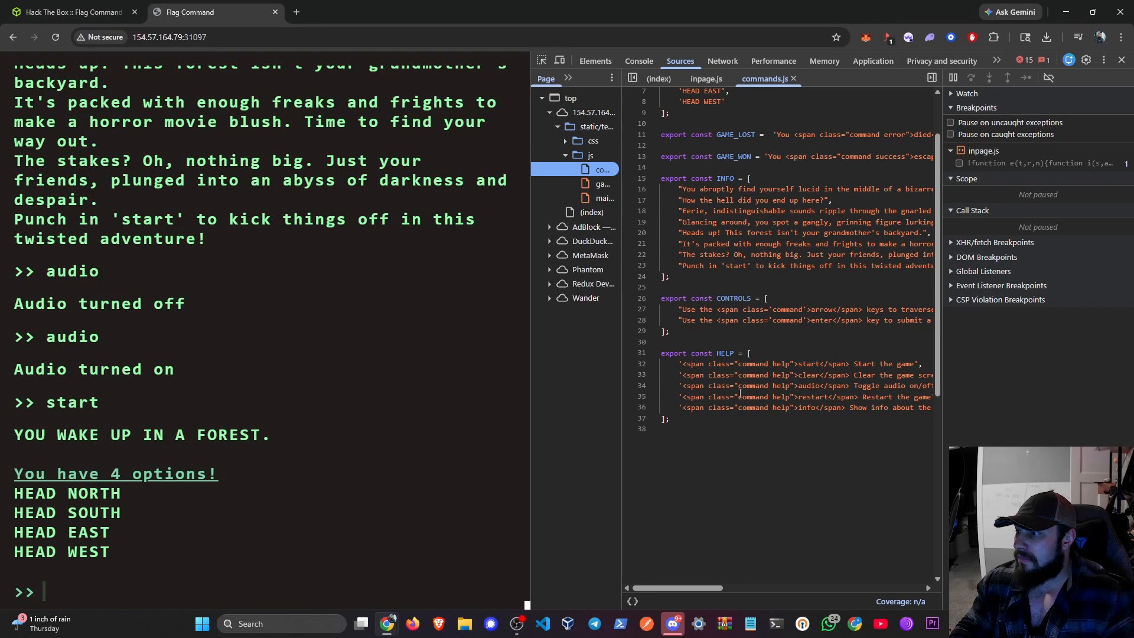
scroll(733, 303, "up", 3)
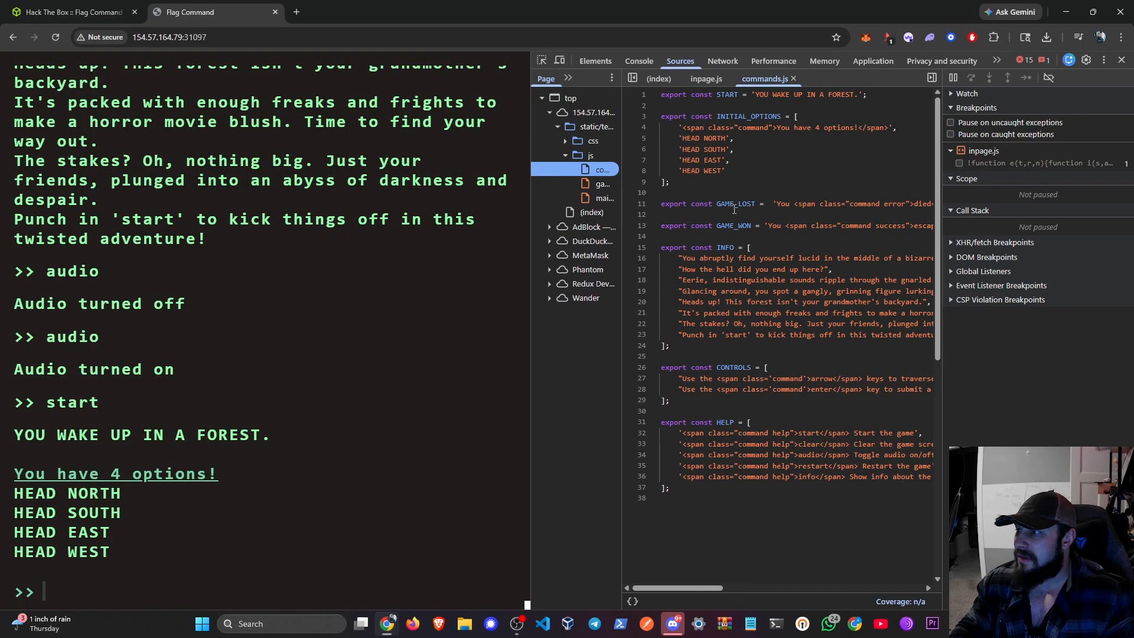
scroll(701, 556, "down", 2)
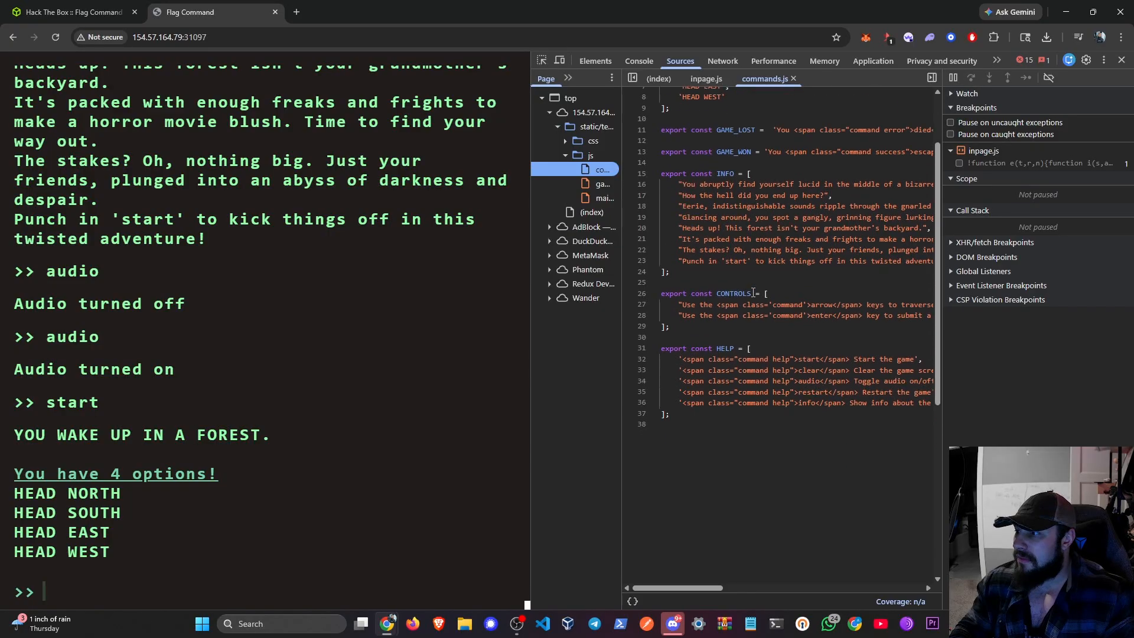
scroll(701, 555, "up", 2)
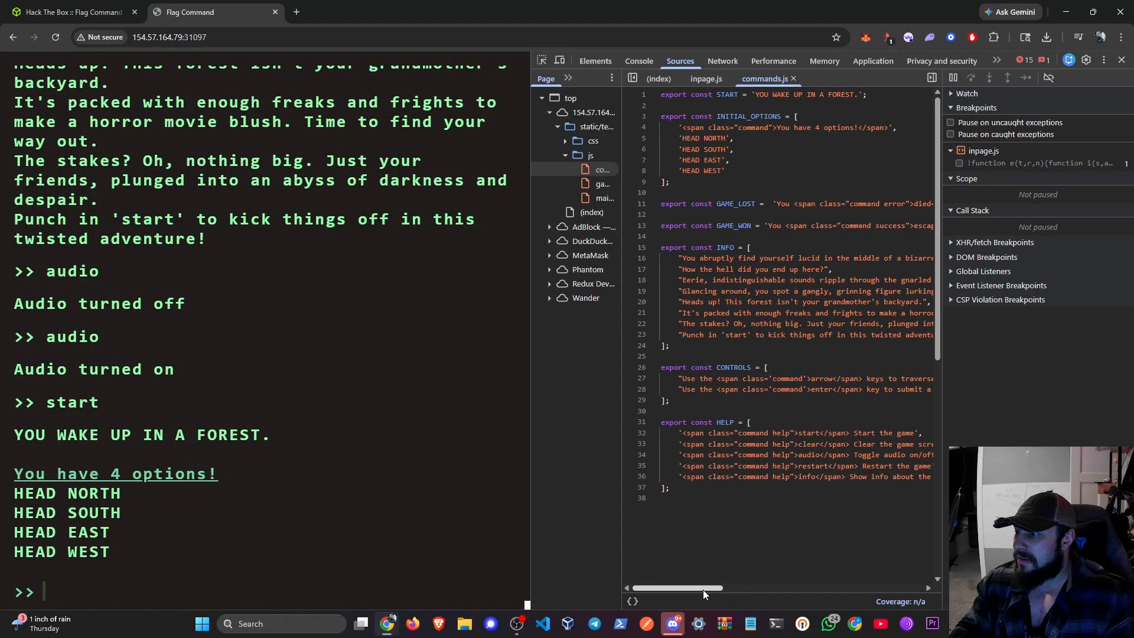
left_click_drag(703, 589, 688, 565)
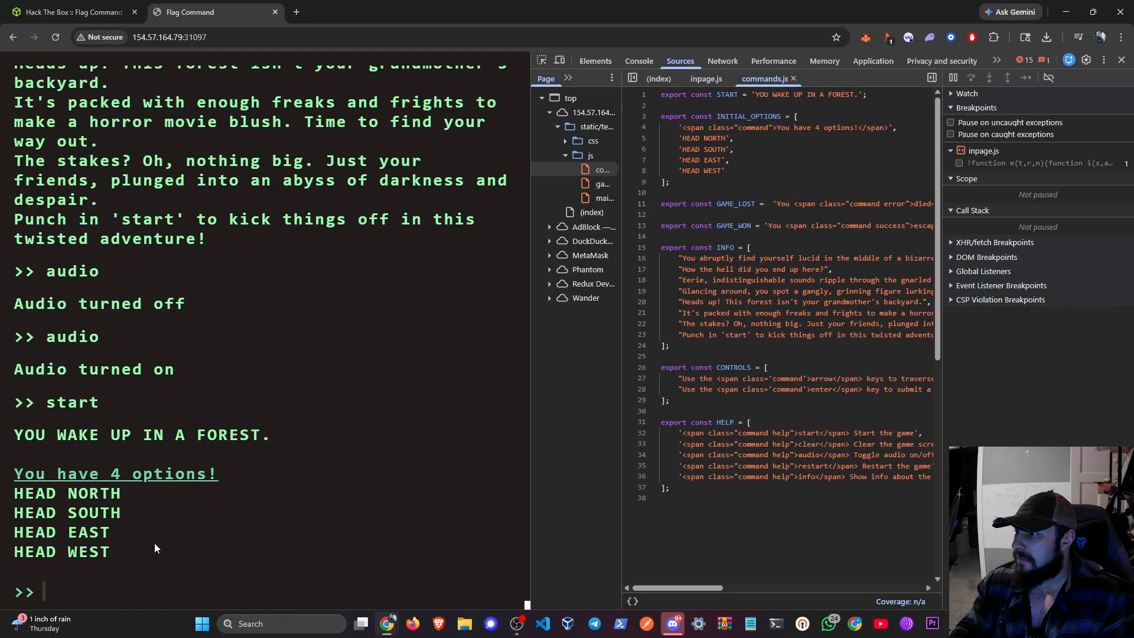
Widen the file tree and the developer tools, and open game.js to read its game result functions
left_click_drag(622, 185, 651, 186)
left_click(614, 185)
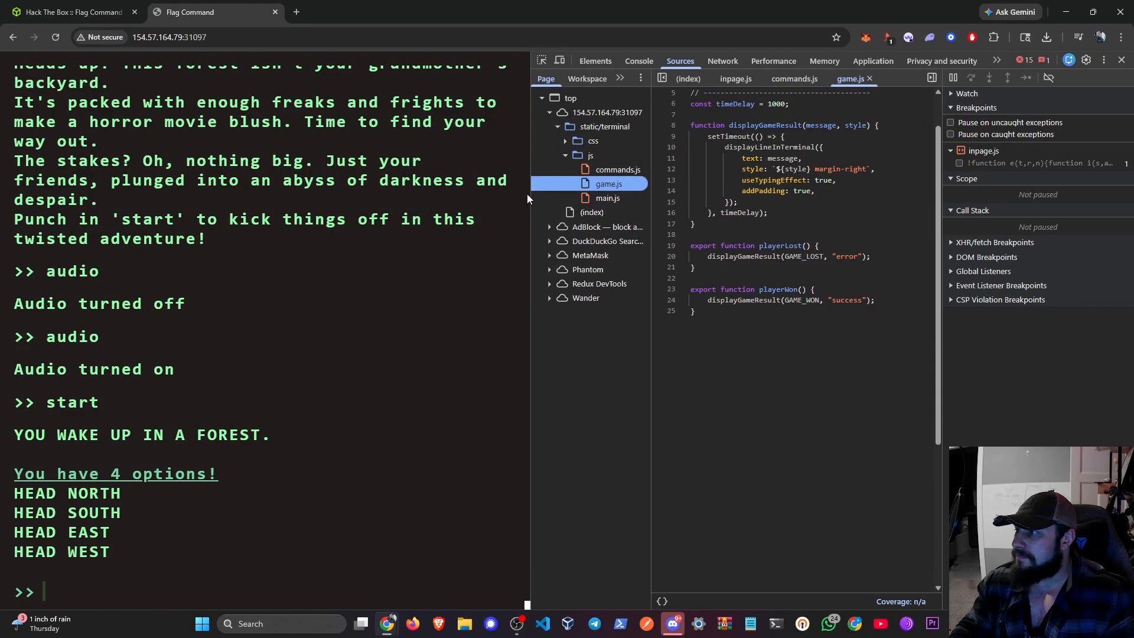
left_click_drag(527, 197, 402, 199)
scroll(689, 253, "up", 1)
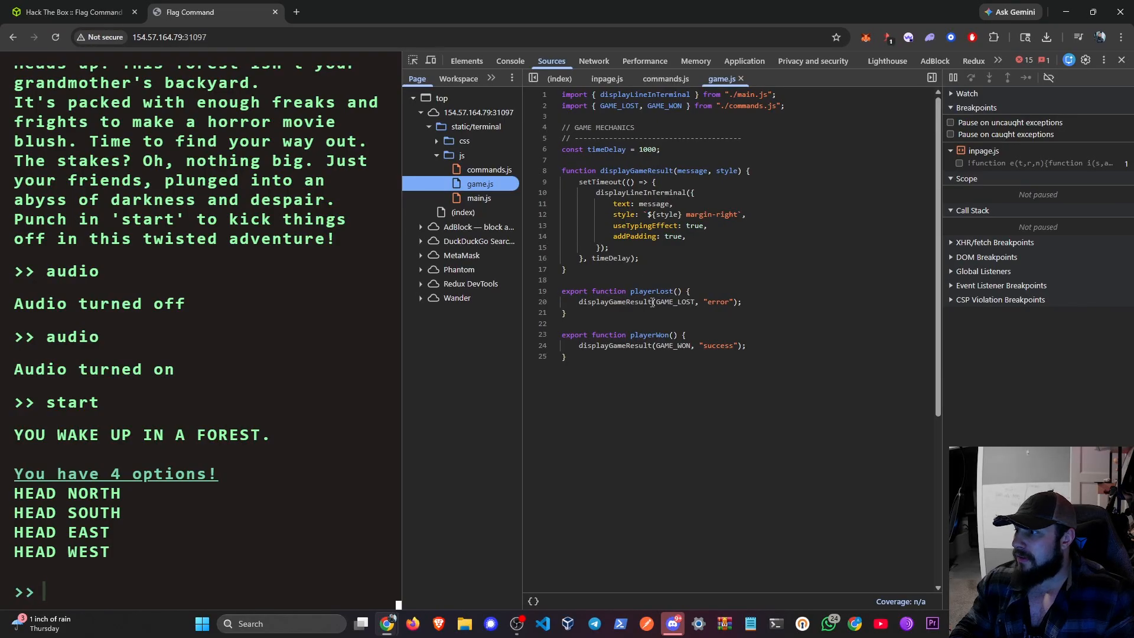
Open main.js and read from its beginning through the CheckMessage HTTP request function
left_click(456, 199)
scroll(738, 296, "up", 10)
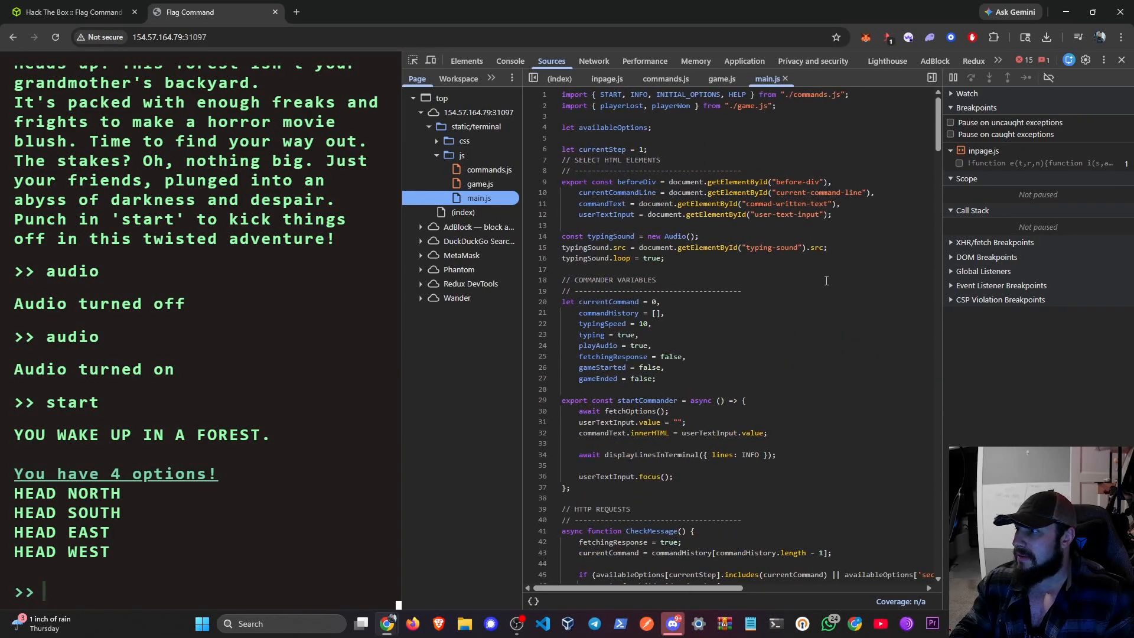
scroll(809, 272, "down", 5)
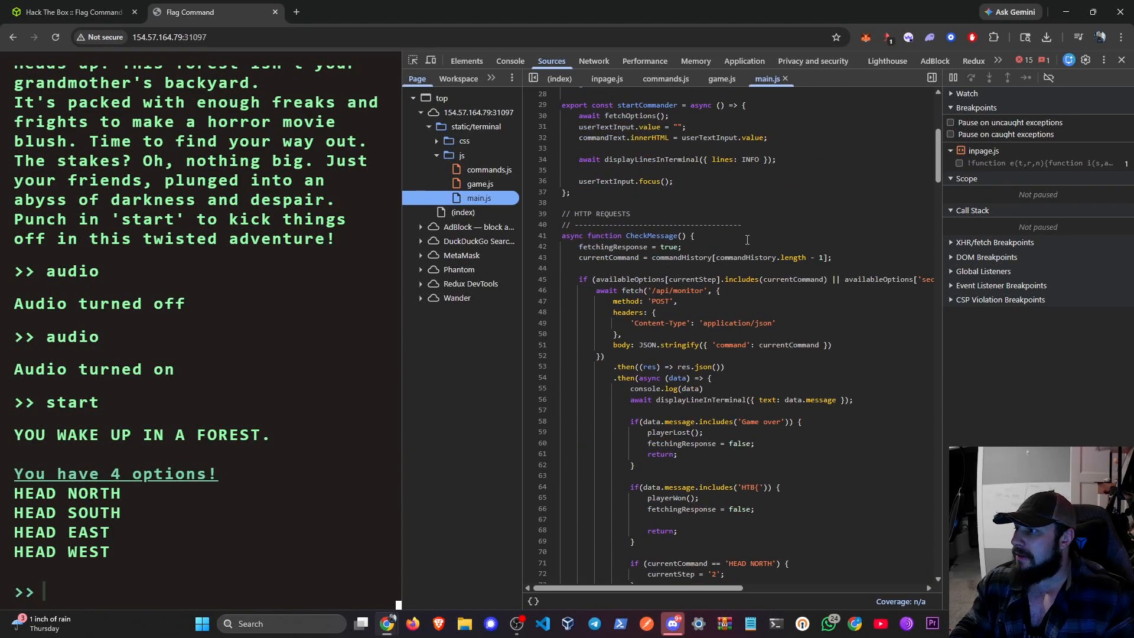
Fold the code blocks in main.js from CheckMessage through the text functions, keyBindings and commandBindings
left_click(553, 237)
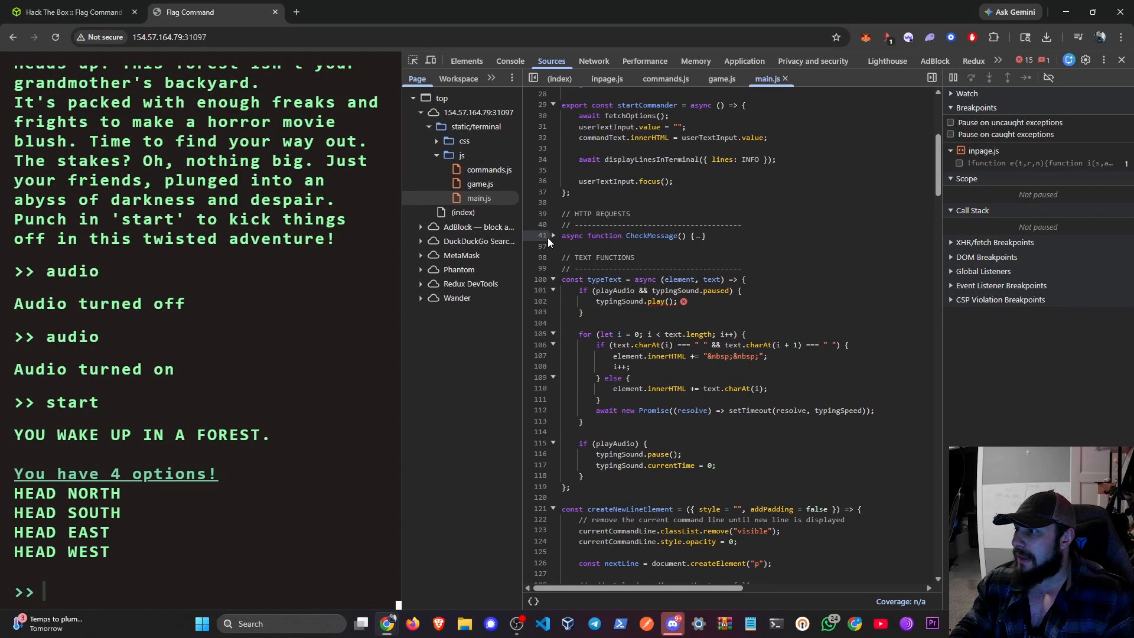
left_click(553, 280)
left_click(553, 302)
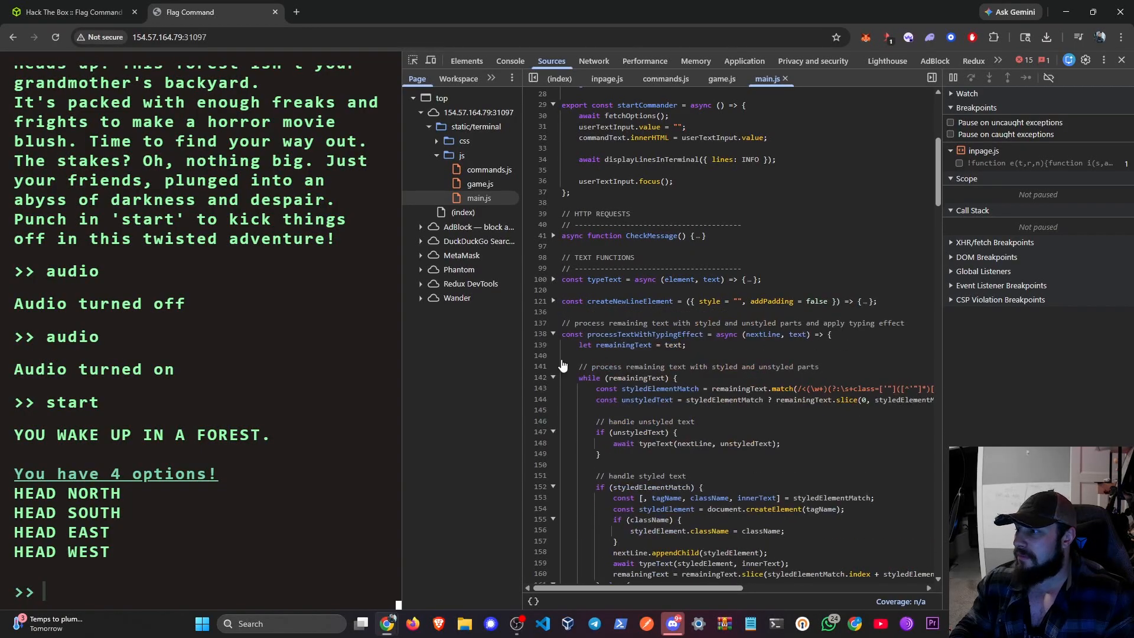
left_click(554, 335)
left_click(554, 367)
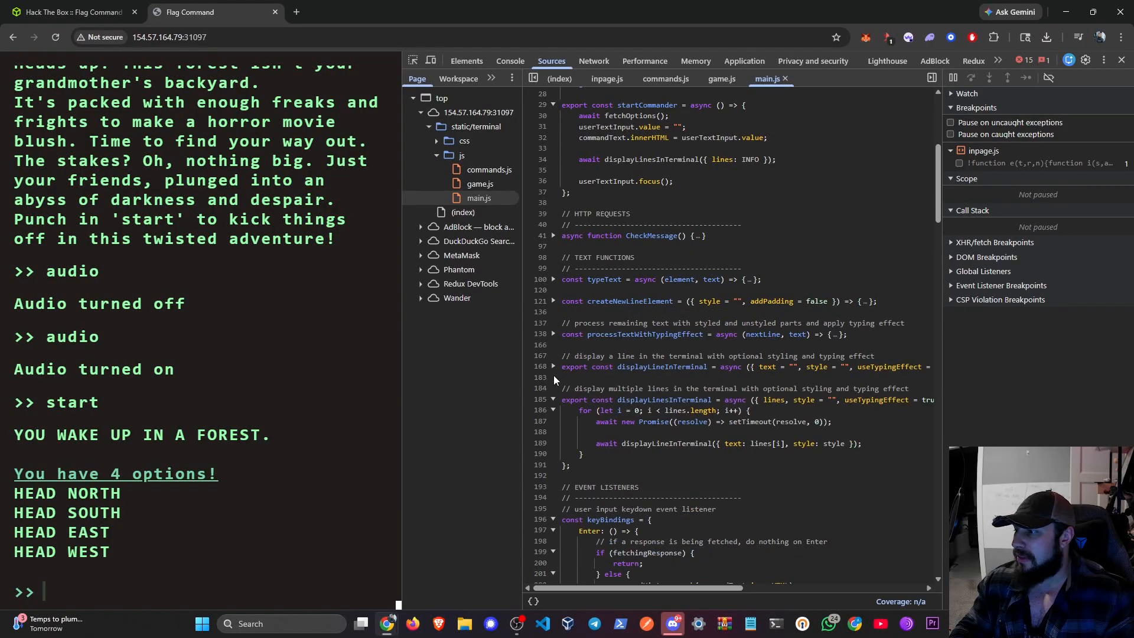
left_click(554, 400)
left_click(551, 453)
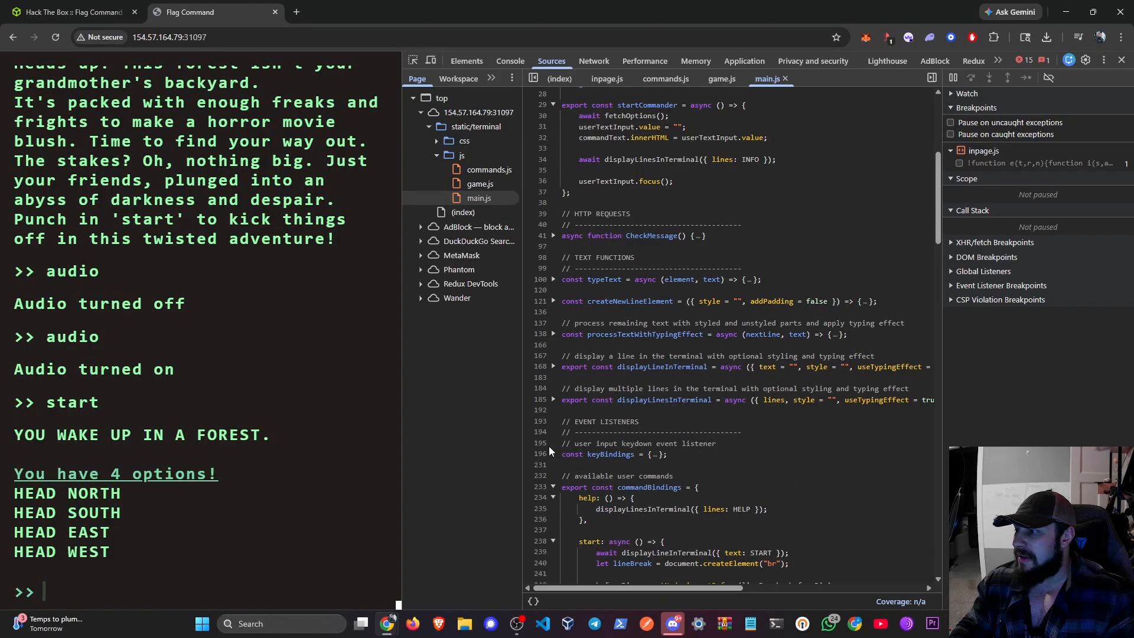
left_click(554, 487)
Fold the enterKey, commander and displayEndGameMessage functions in main.js, and review the condensed file including fetchOptions
scroll(564, 355, "down", 3)
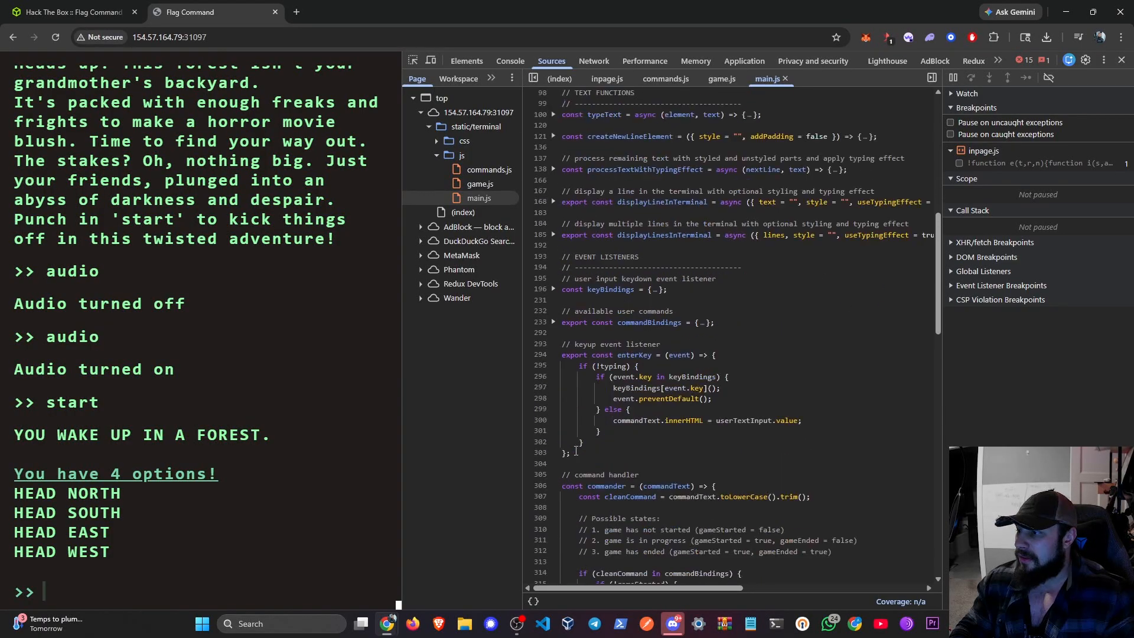
left_click(553, 342)
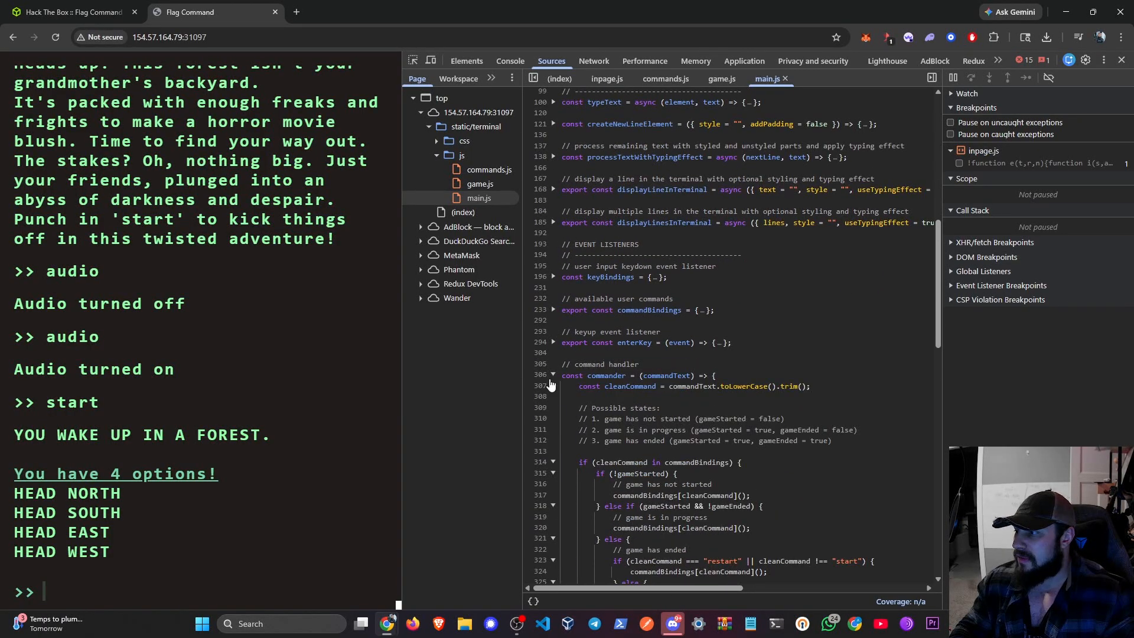
left_click(553, 376)
left_click(553, 398)
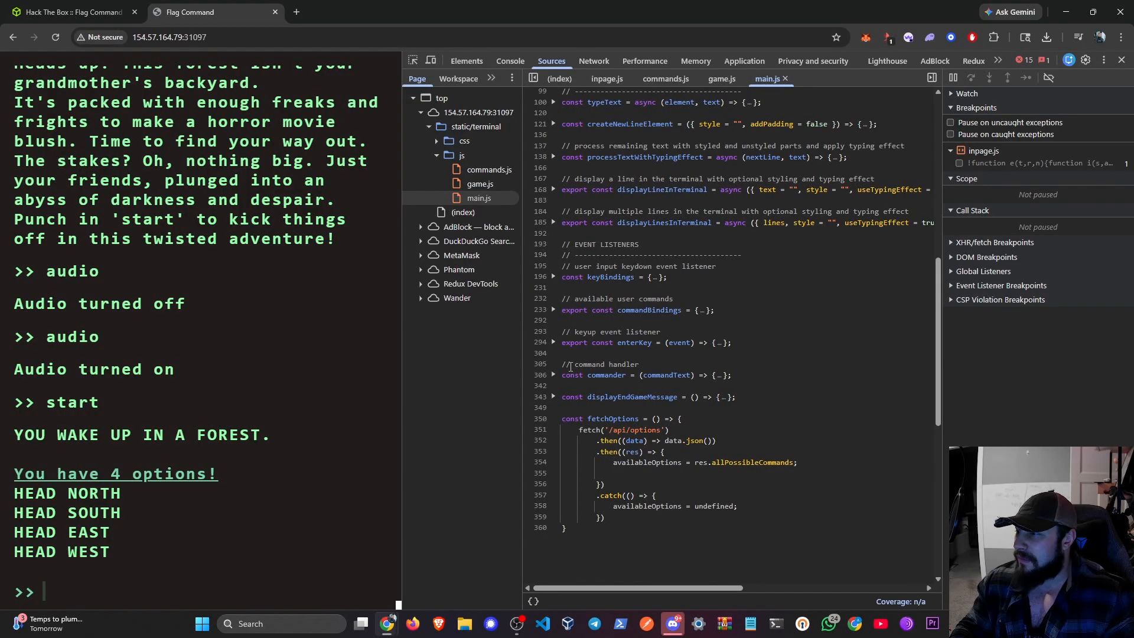
scroll(573, 355, "up", 5)
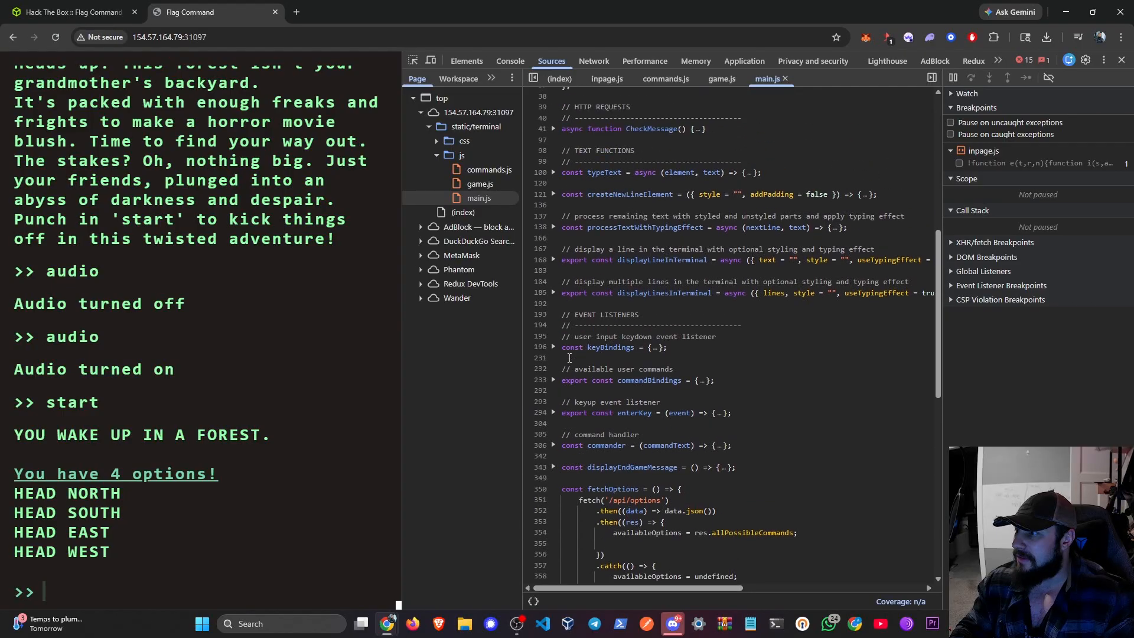
scroll(571, 361, "up", 3)
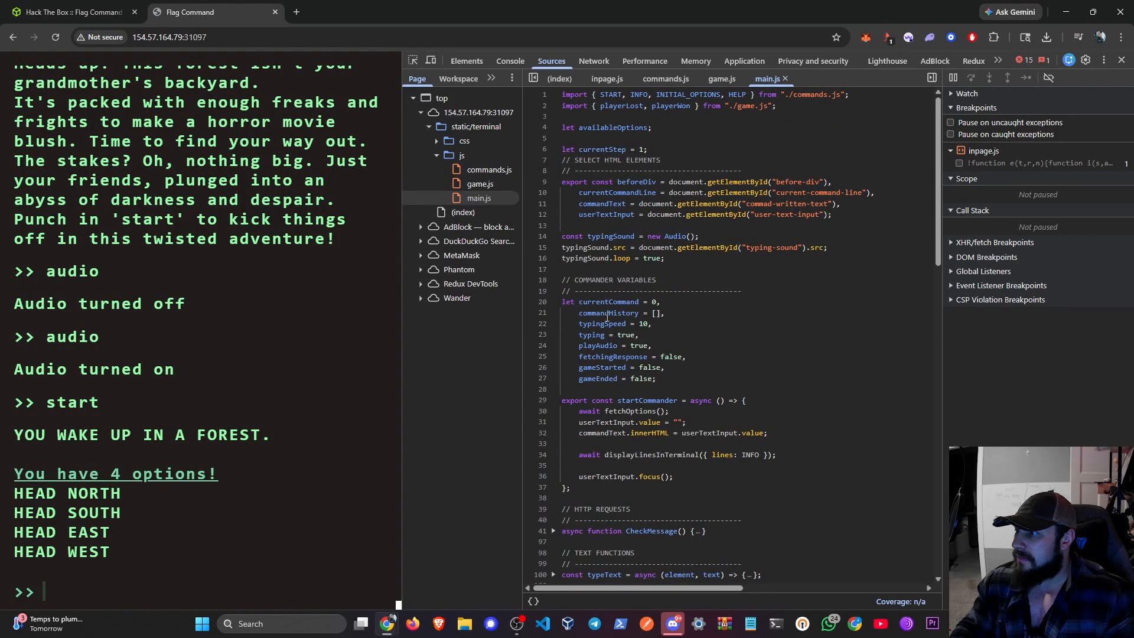
Unfold the CheckMessage function in main.js and read its /api/monitor request, HTB{ check and command branches
scroll(557, 362, "down", 3)
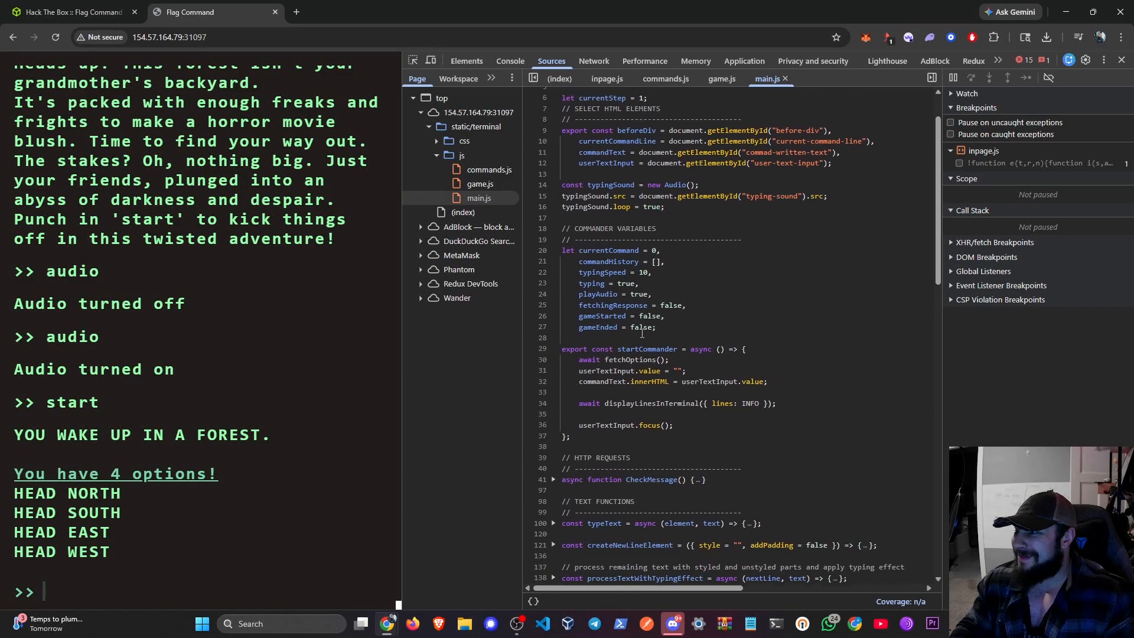
scroll(557, 363, "down", 3)
scroll(552, 296, "up", 1)
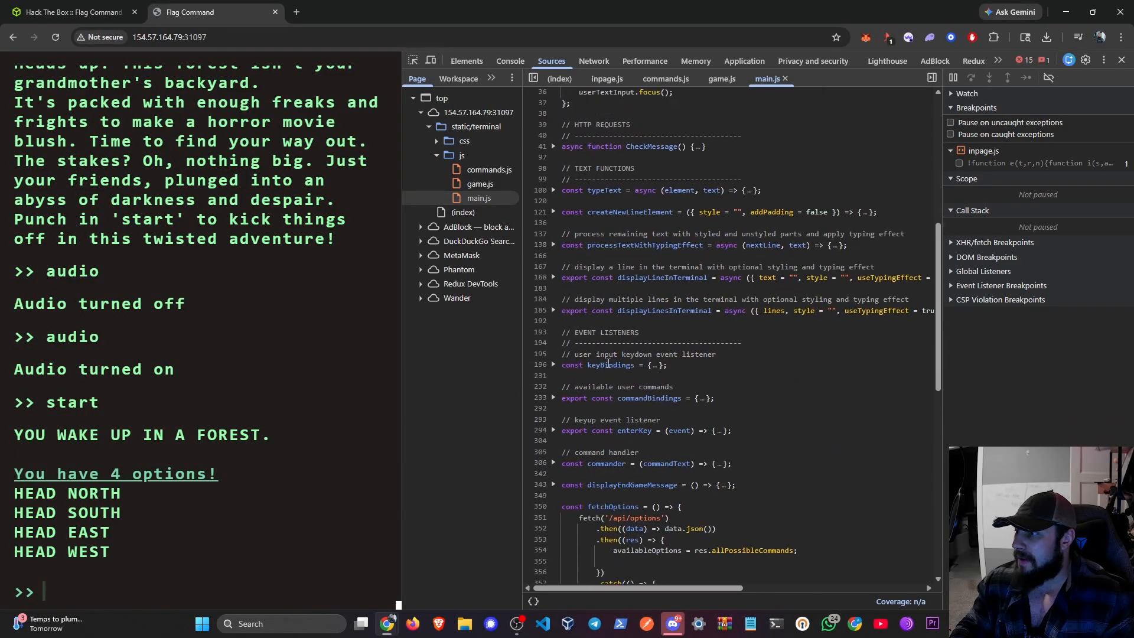
left_click(552, 236)
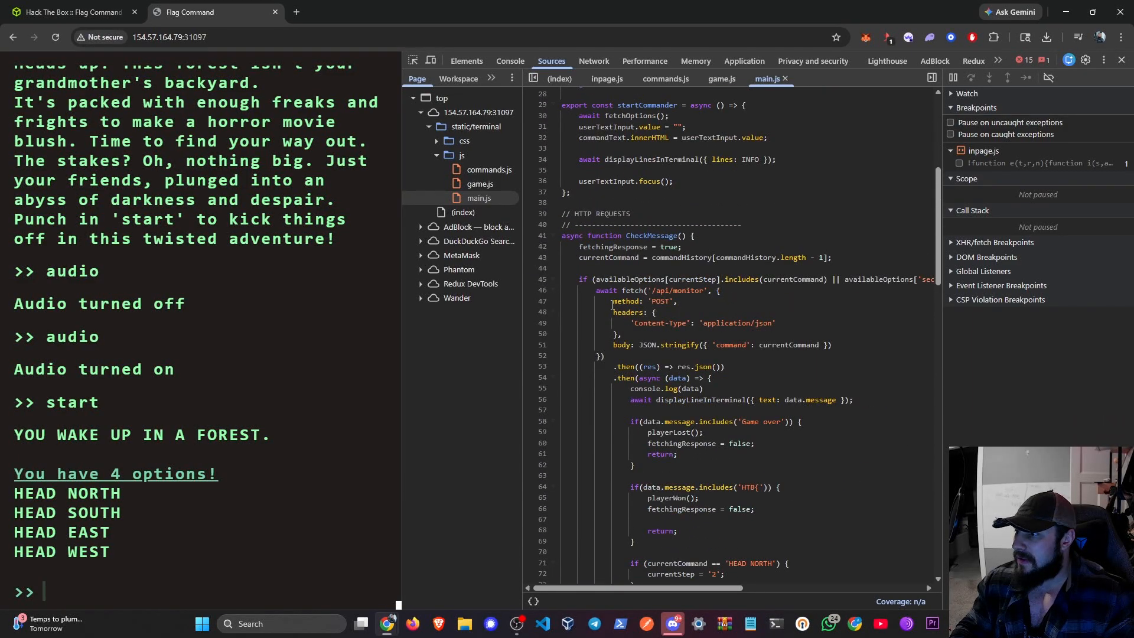
left_click_drag(665, 588, 675, 589)
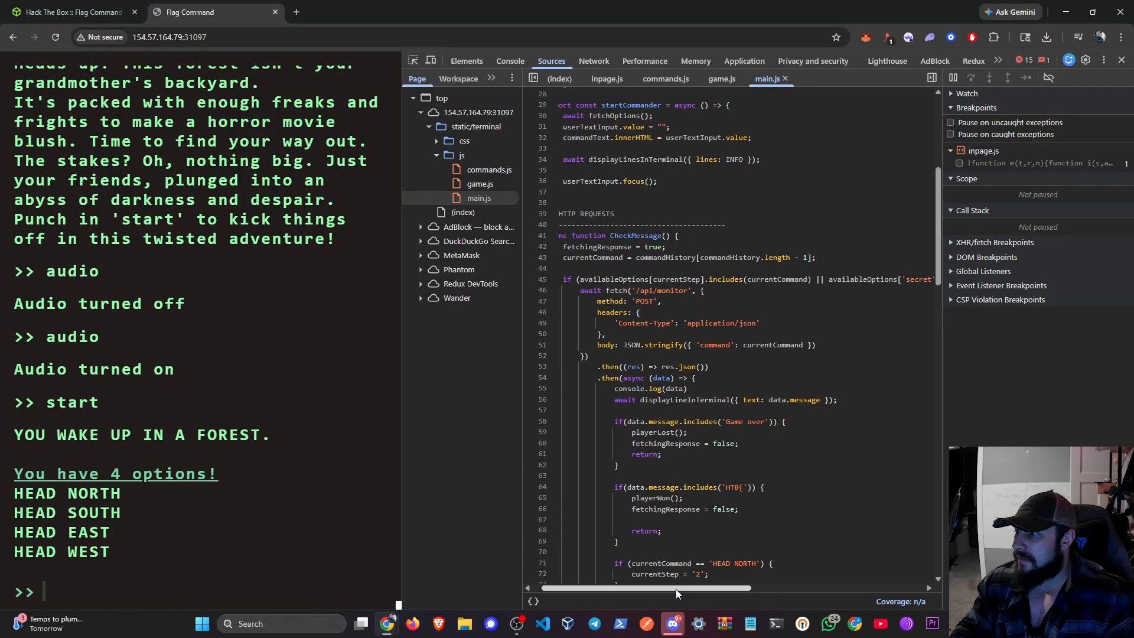
scroll(656, 492, "down", 1)
left_click_drag(620, 417, 753, 426)
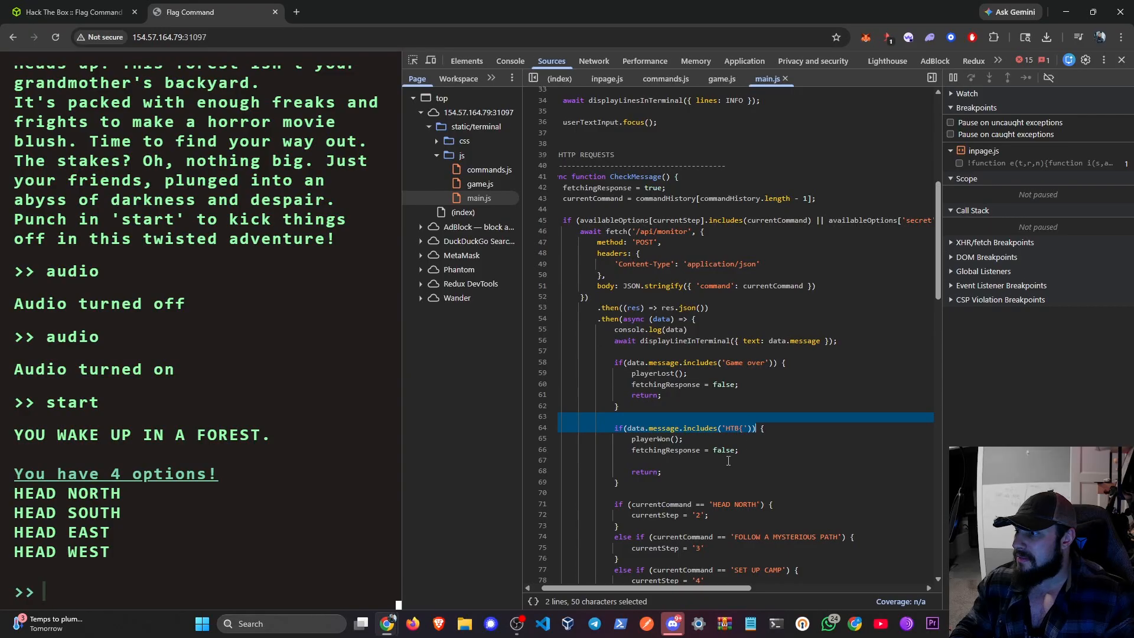
scroll(626, 436, "down", 2)
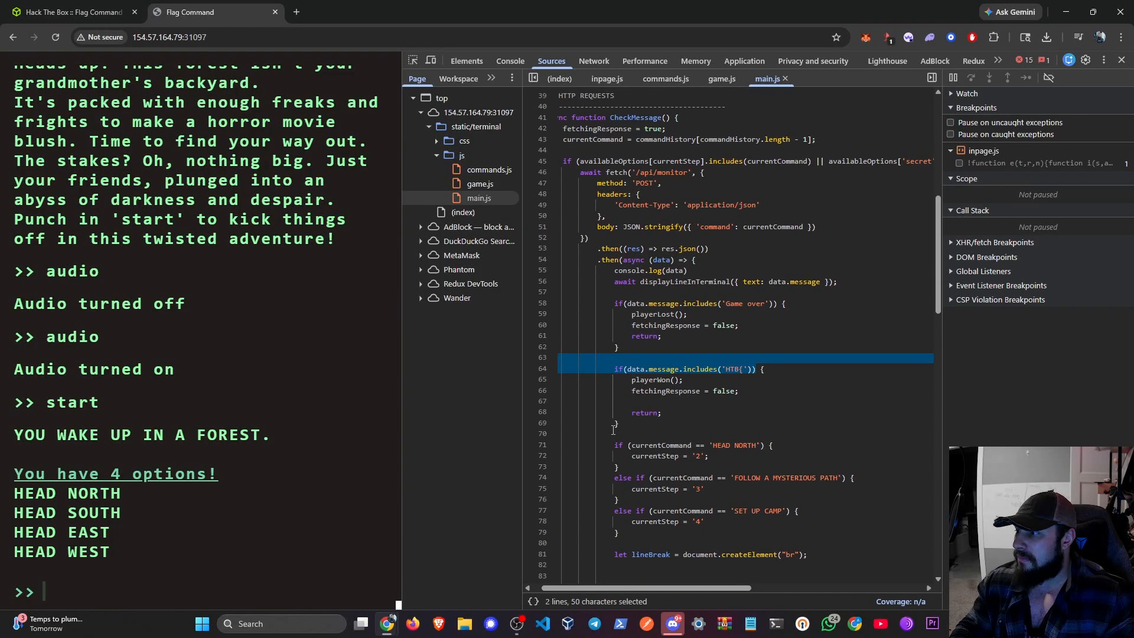
scroll(613, 429, "down", 4)
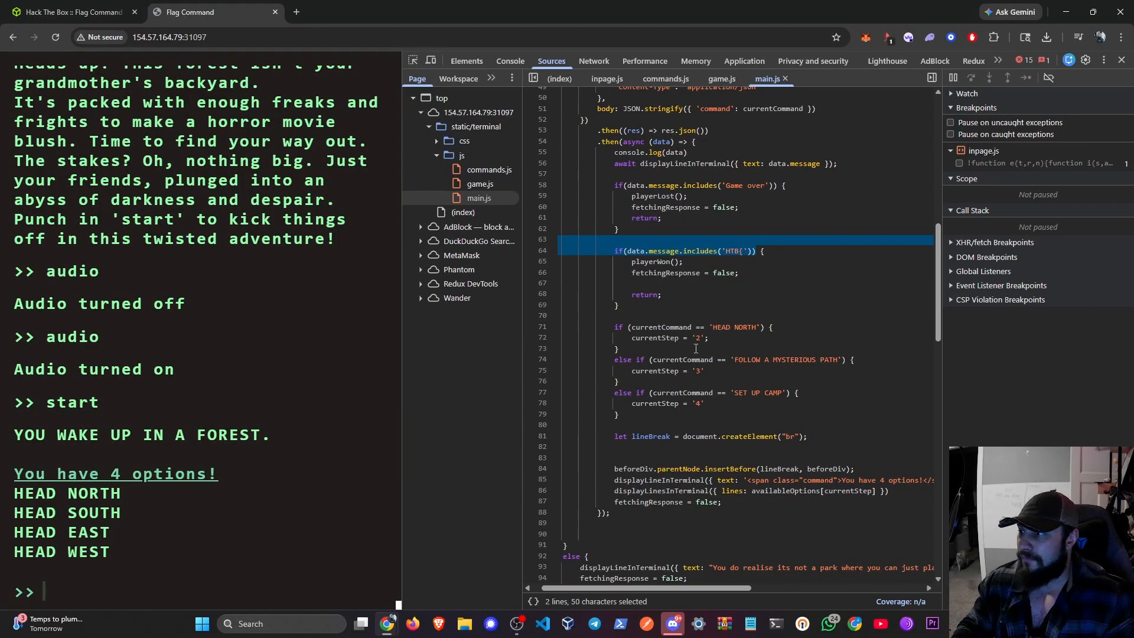
scroll(696, 349, "down", 1)
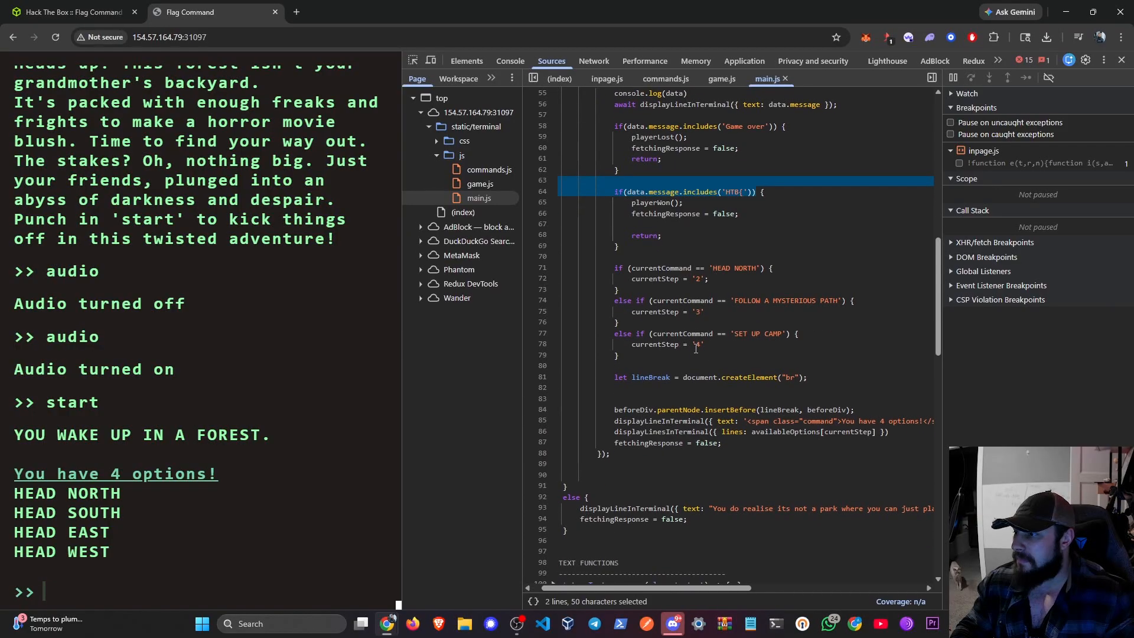
scroll(696, 349, "down", 3)
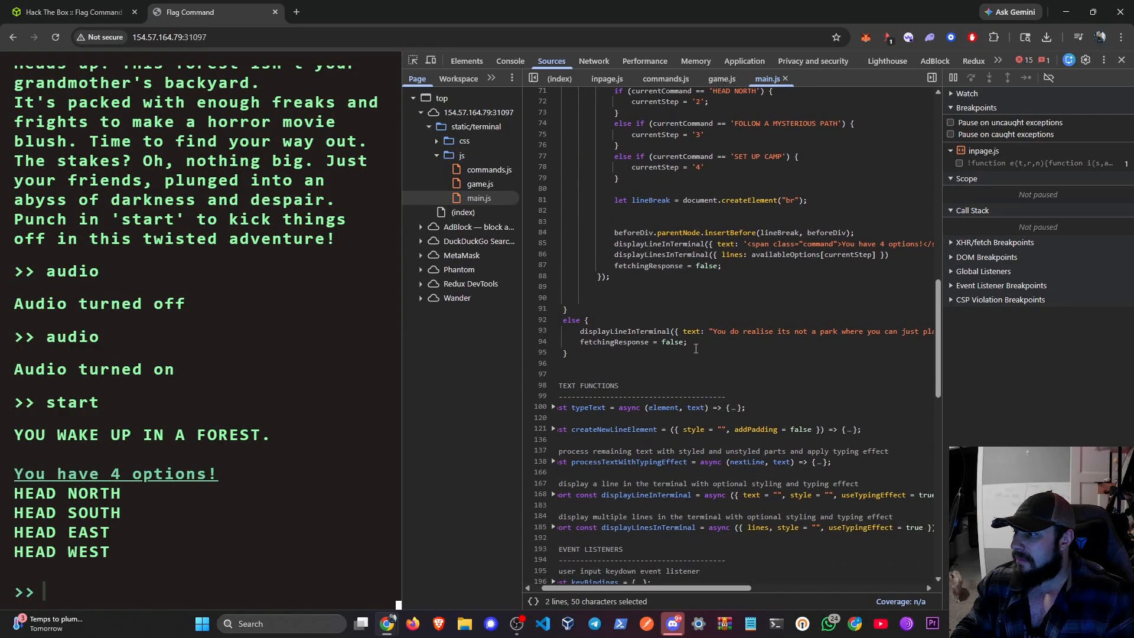
left_click_drag(618, 589, 579, 592)
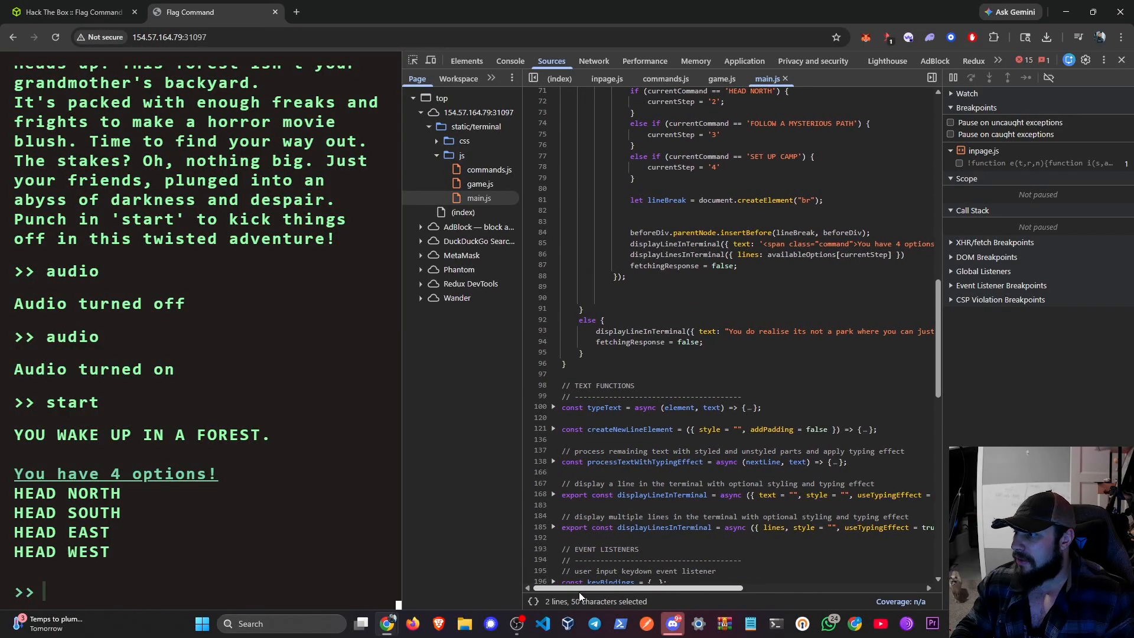
Unfold the typeText function in main.js and read its typing and sound code
left_click(555, 408)
scroll(667, 399, "down", 3)
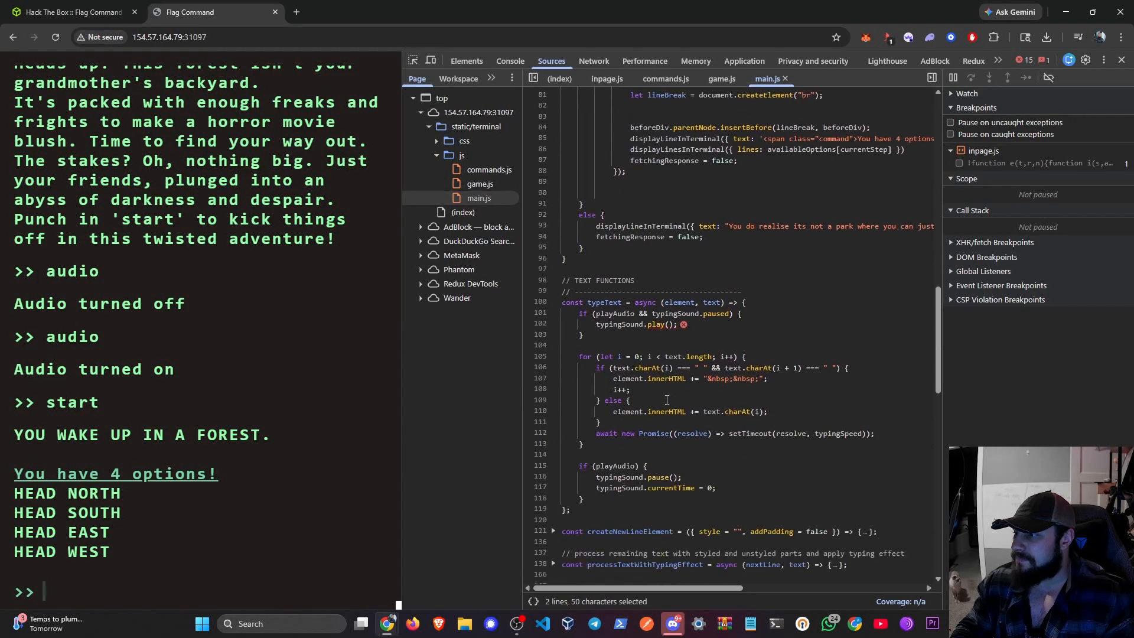
scroll(668, 400, "down", 3)
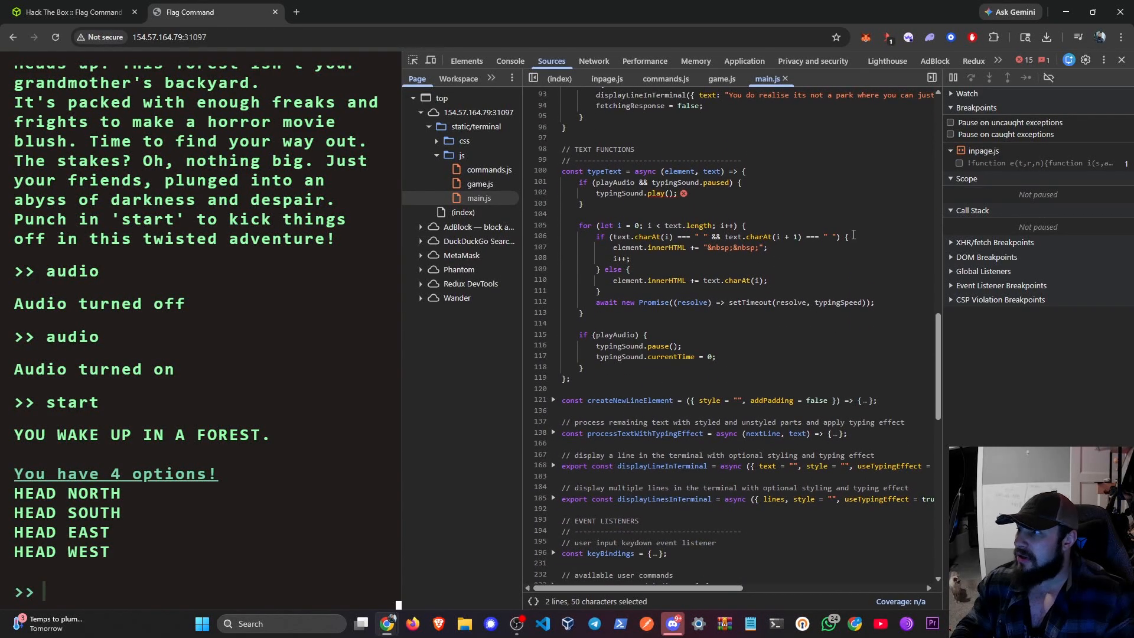
Search main.js for "htb" and unfold the createNewLineElement function
left_click(849, 216)
key("ctrl+f")
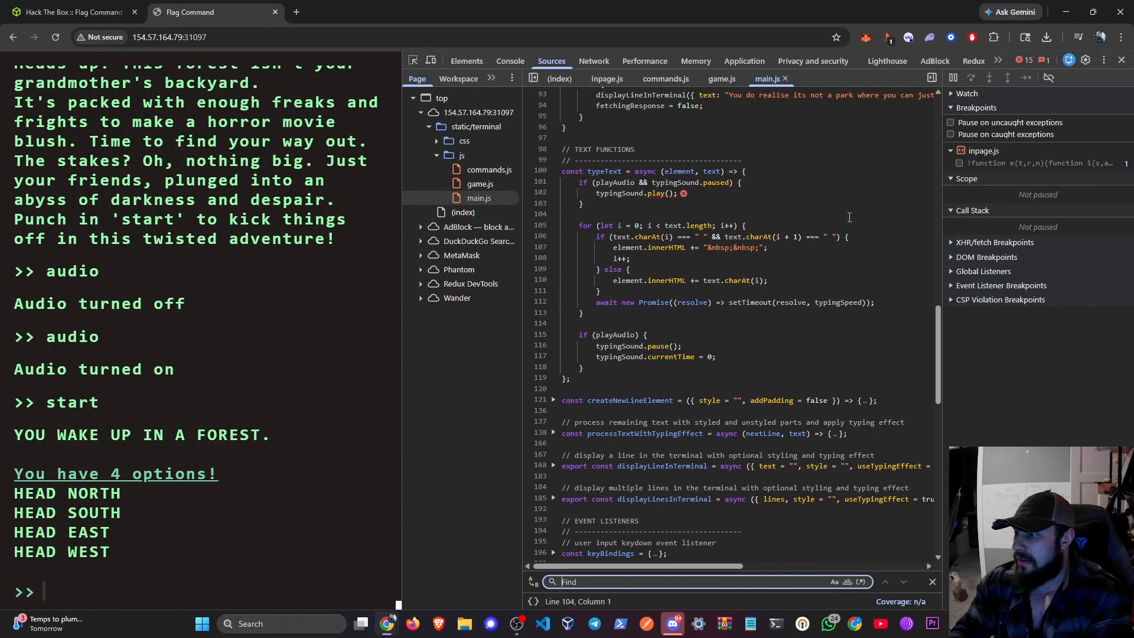
type("htb")
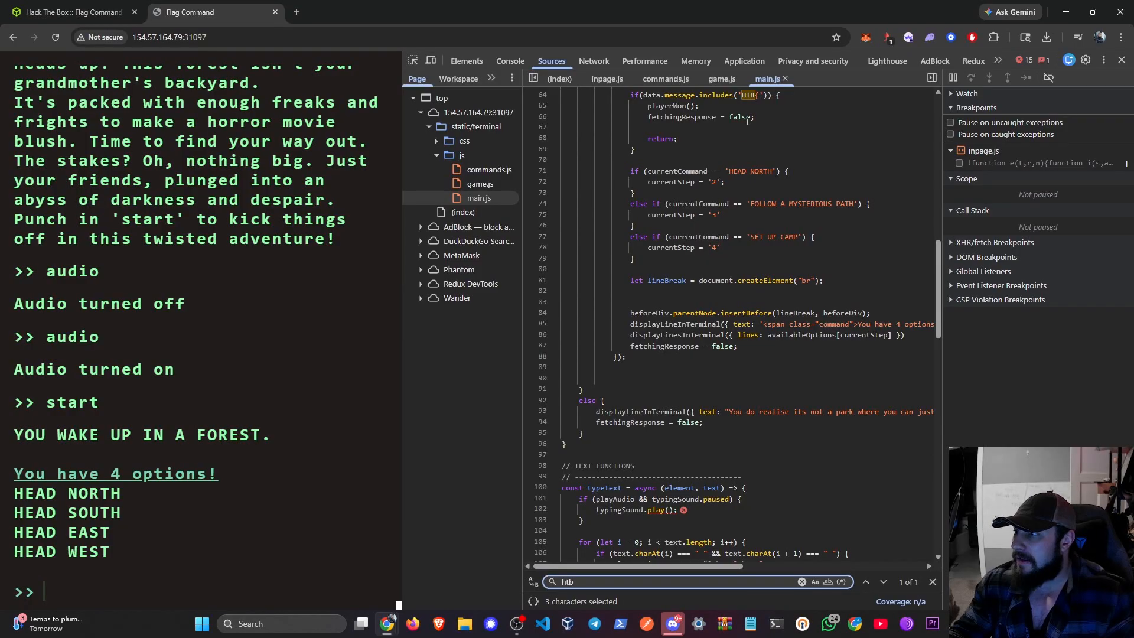
scroll(725, 303, "down", 3)
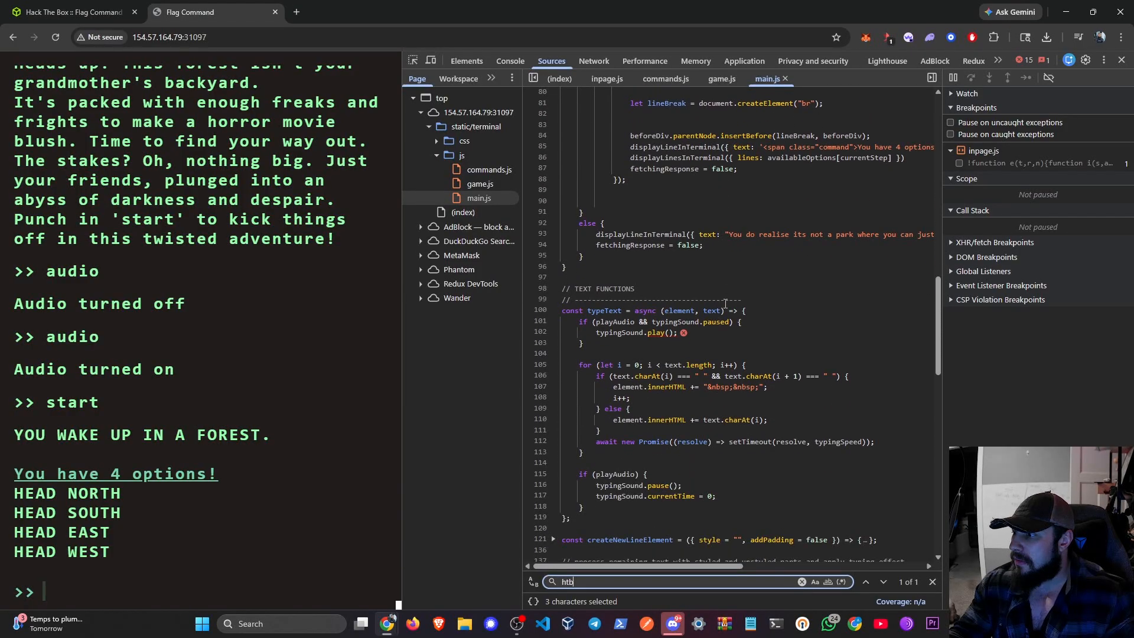
scroll(595, 319, "down", 4)
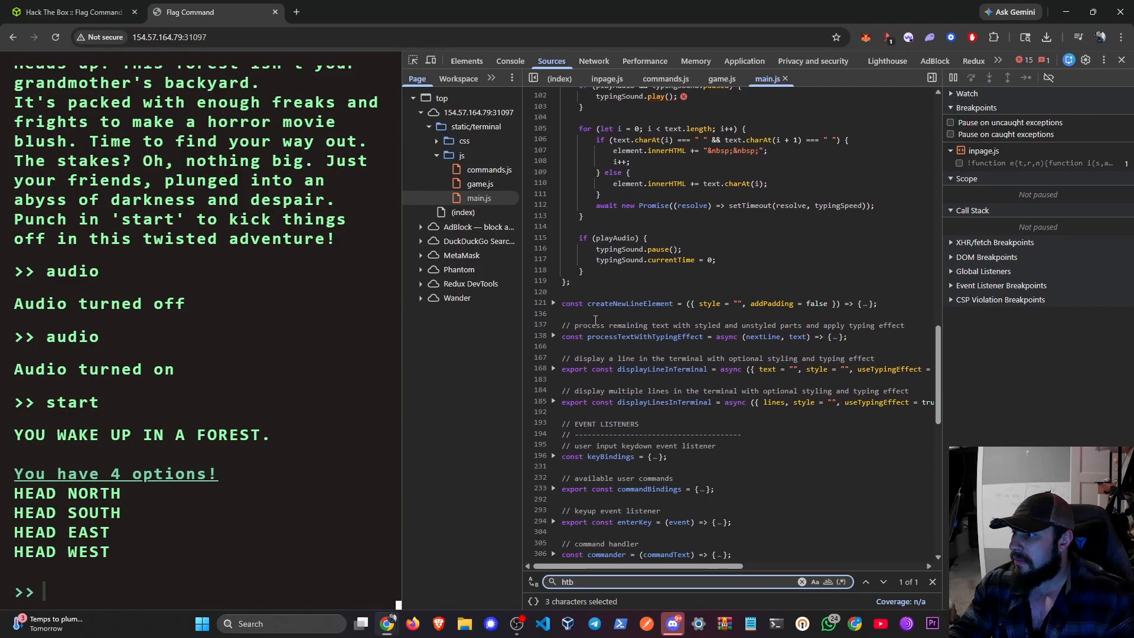
left_click(555, 304)
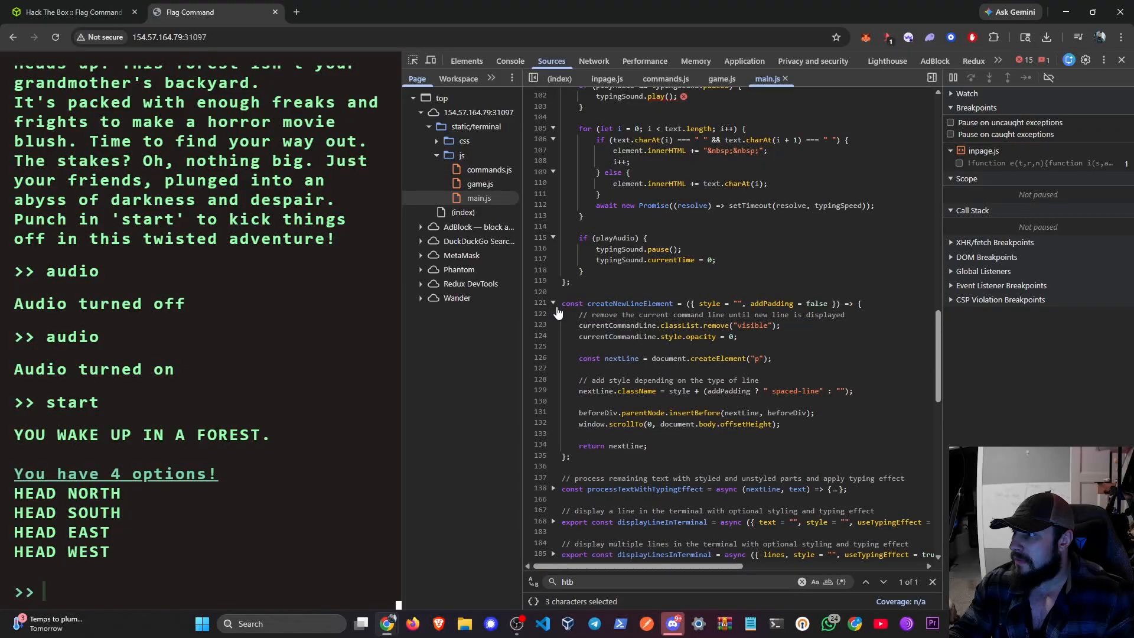
Check game.js and commands.js for "htb", and go back to main.js
left_click(466, 188)
left_click(591, 582)
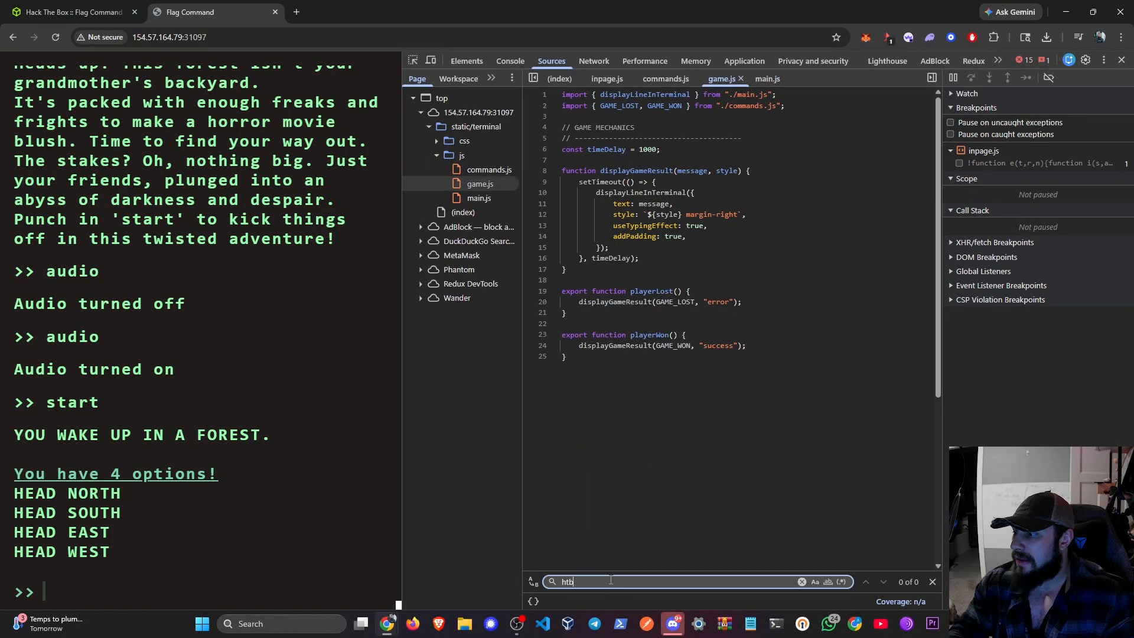
left_click(459, 169)
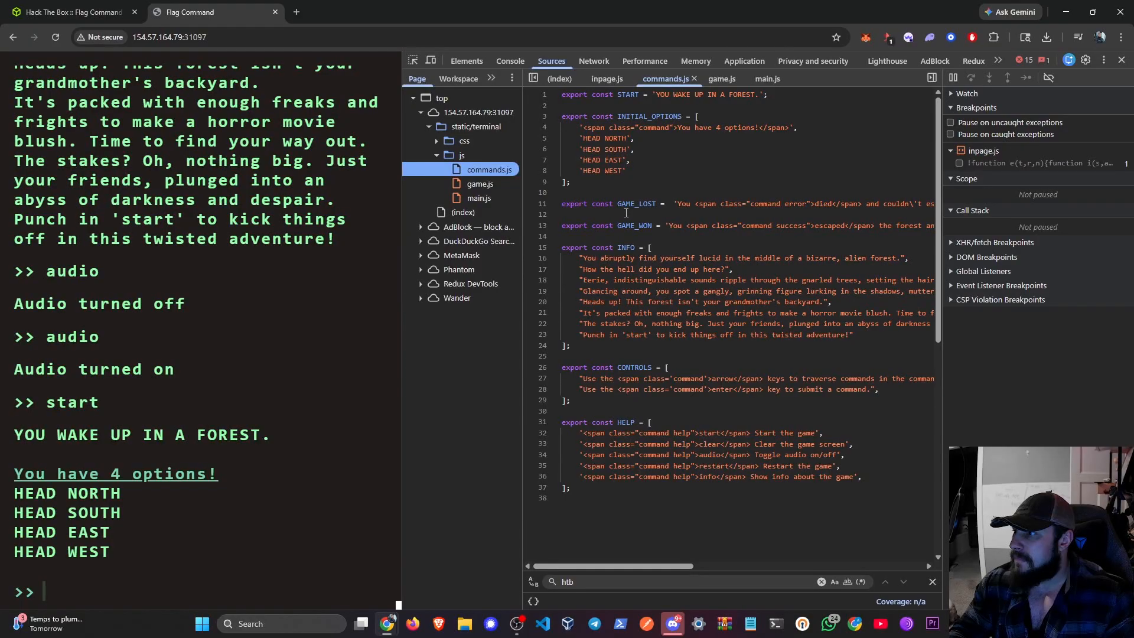
left_click_drag(651, 567, 548, 539)
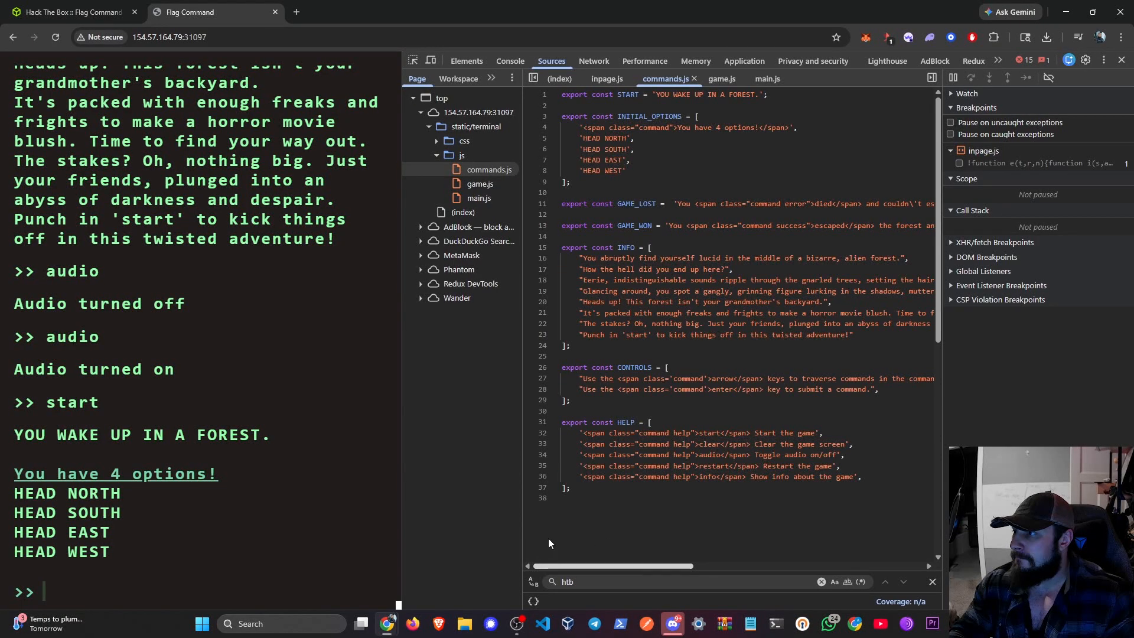
left_click(460, 180)
left_click(463, 196)
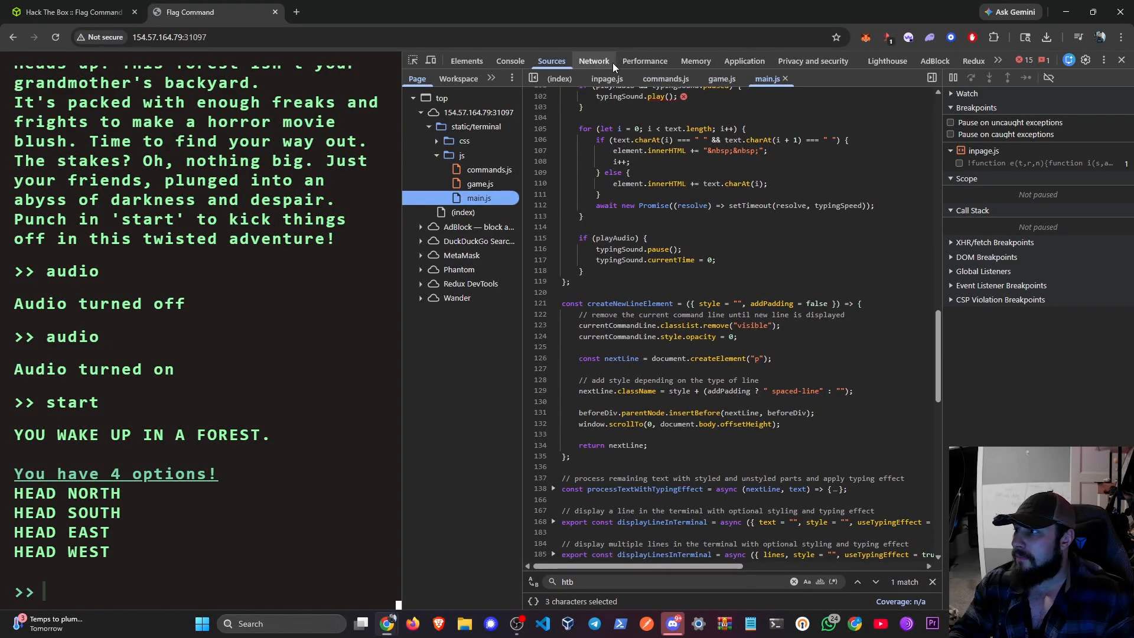
Open the network activity log and submit HEAD NORTH in the game terminal to record its request
left_click(581, 62)
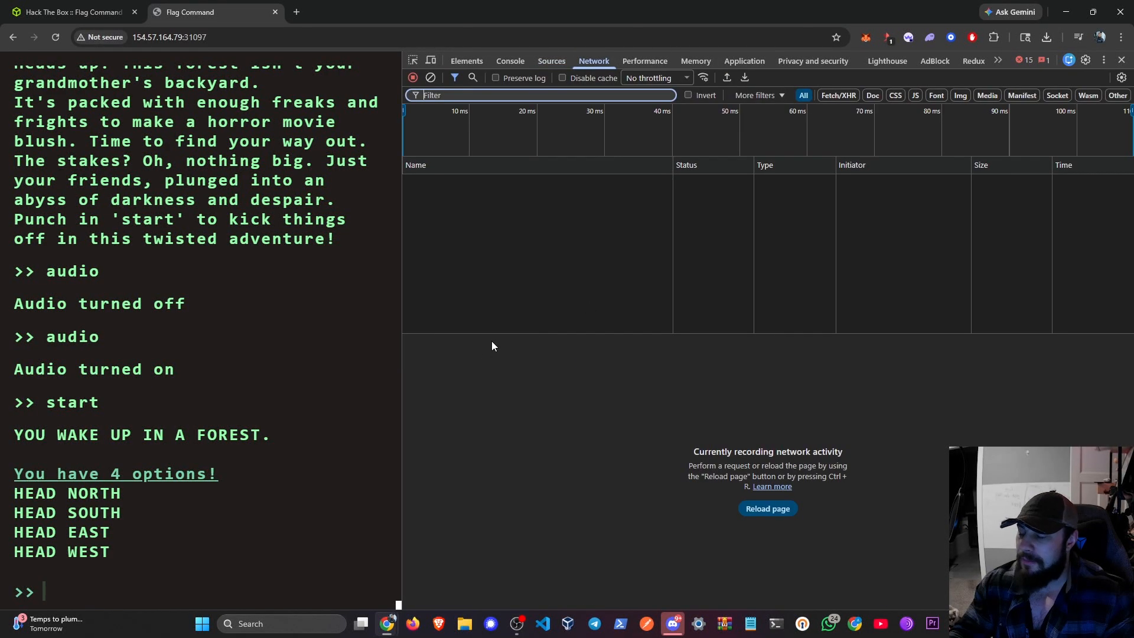
left_click(214, 560)
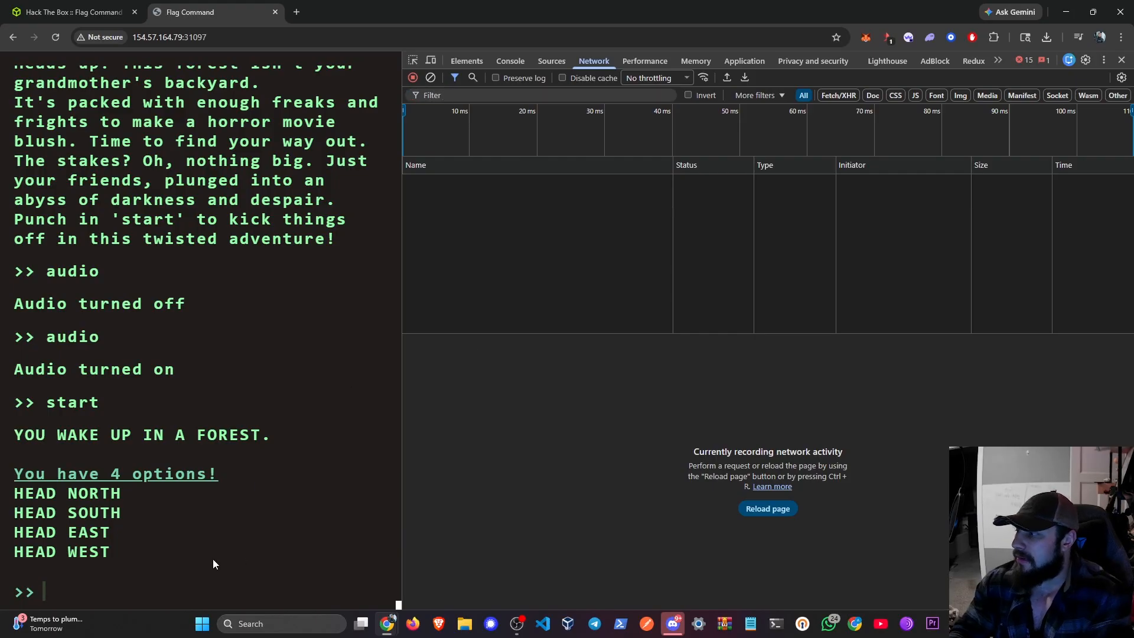
type("HEAD NORT")
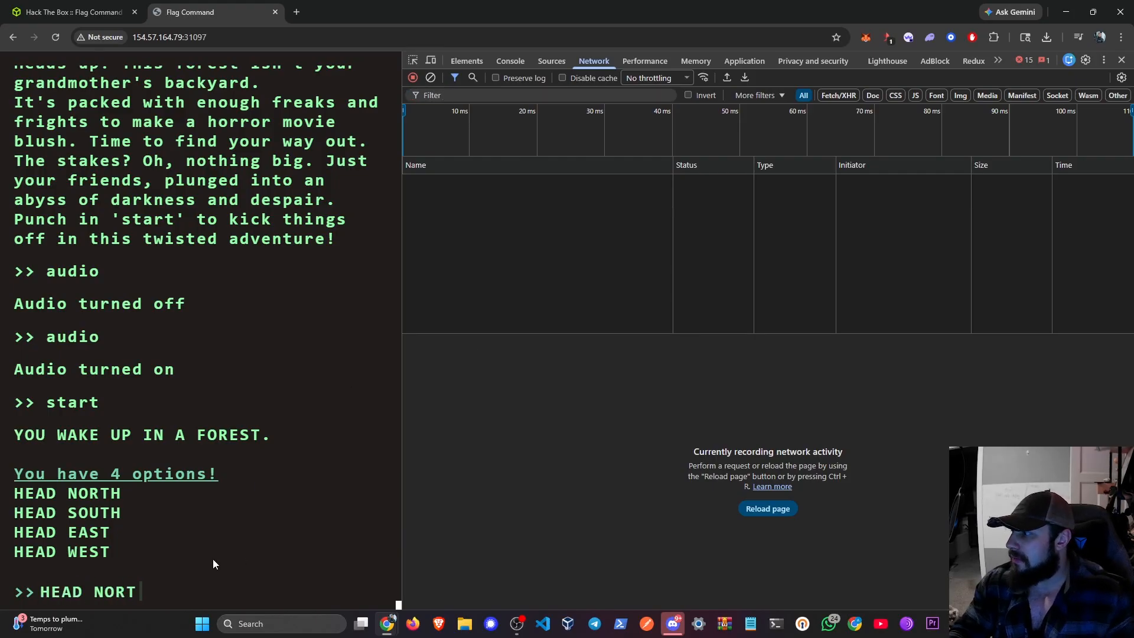
key("BackSpace")
type("TH")
key("Return")
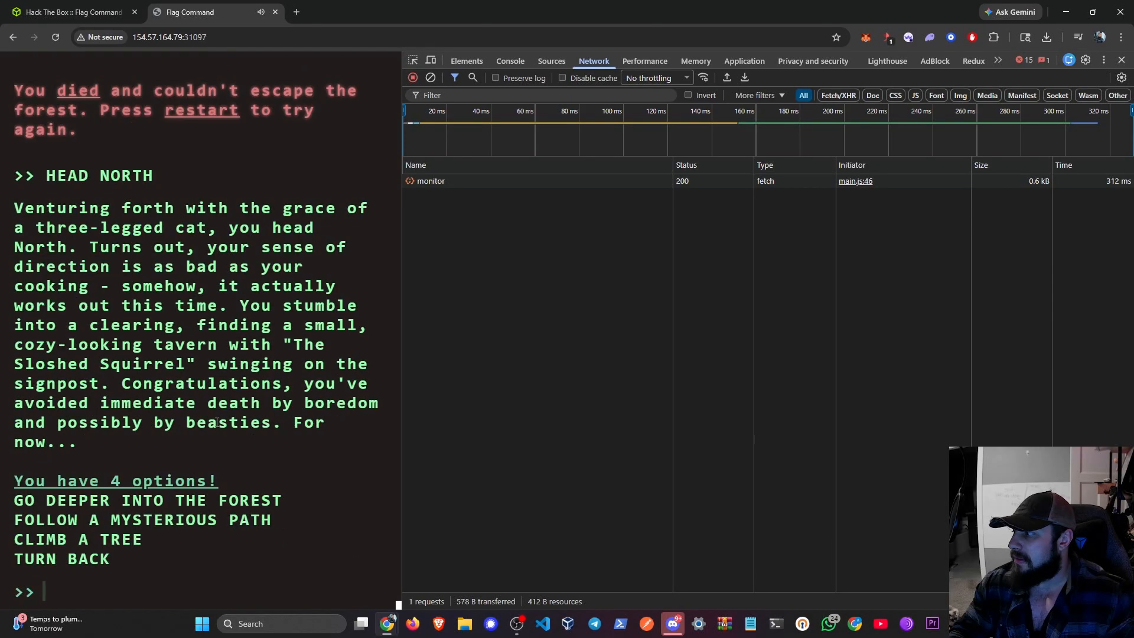
Restart the game and select the phrase listed under "secret" in the options request's response
type("restart")
key("Return")
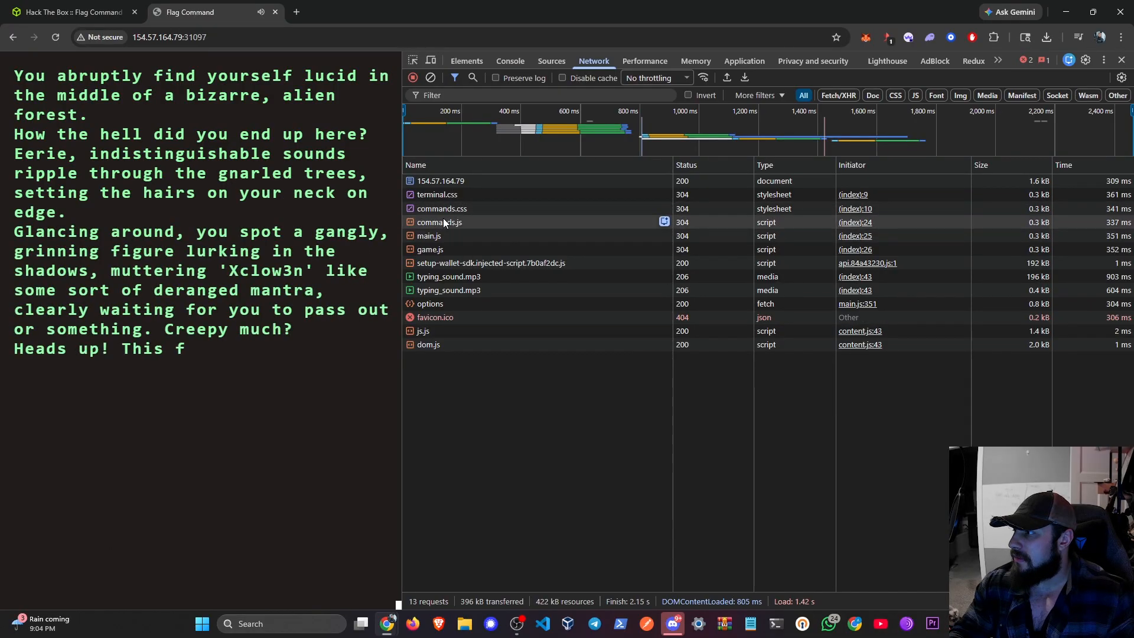
left_click(439, 303)
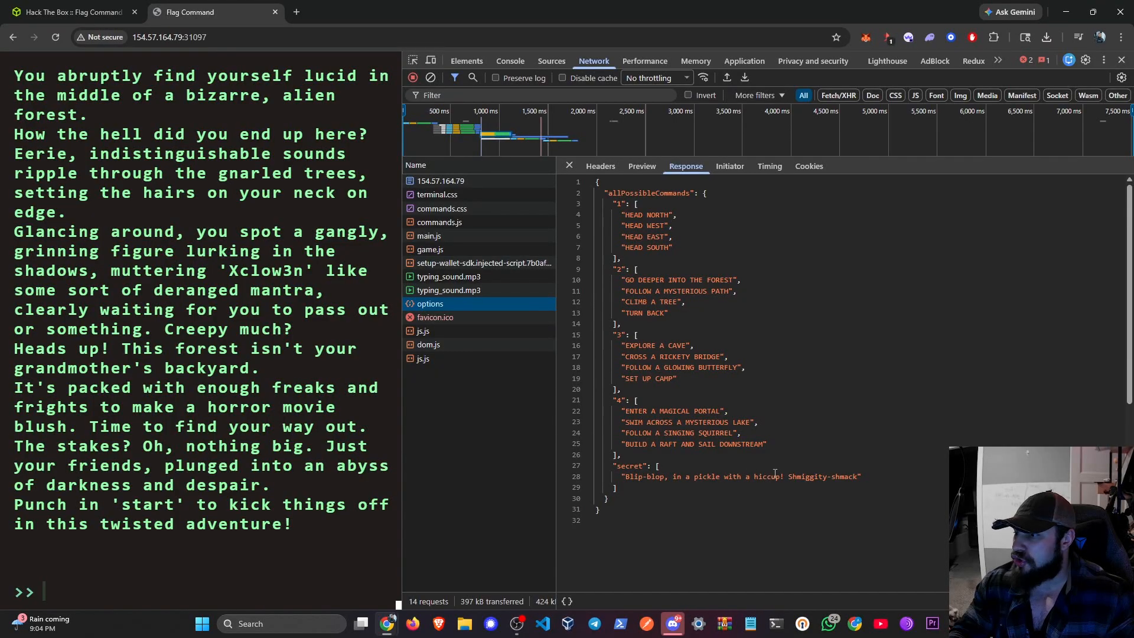
left_click_drag(857, 476, 626, 477)
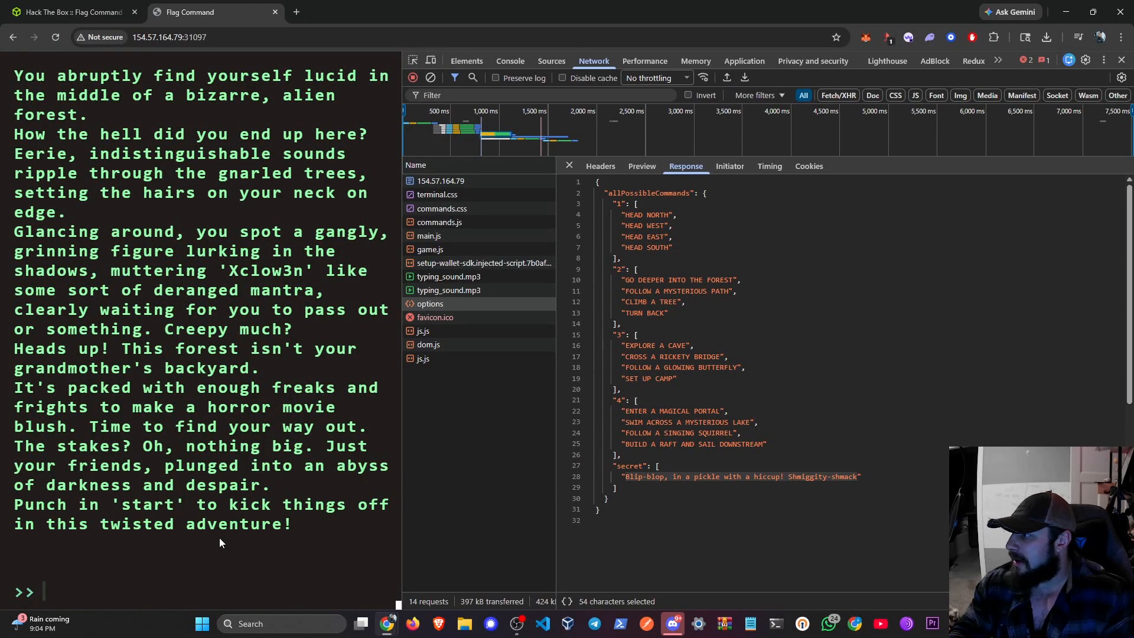
Try the numbers 2 and 1 as commands in the game terminal
type("2")
key("Return")
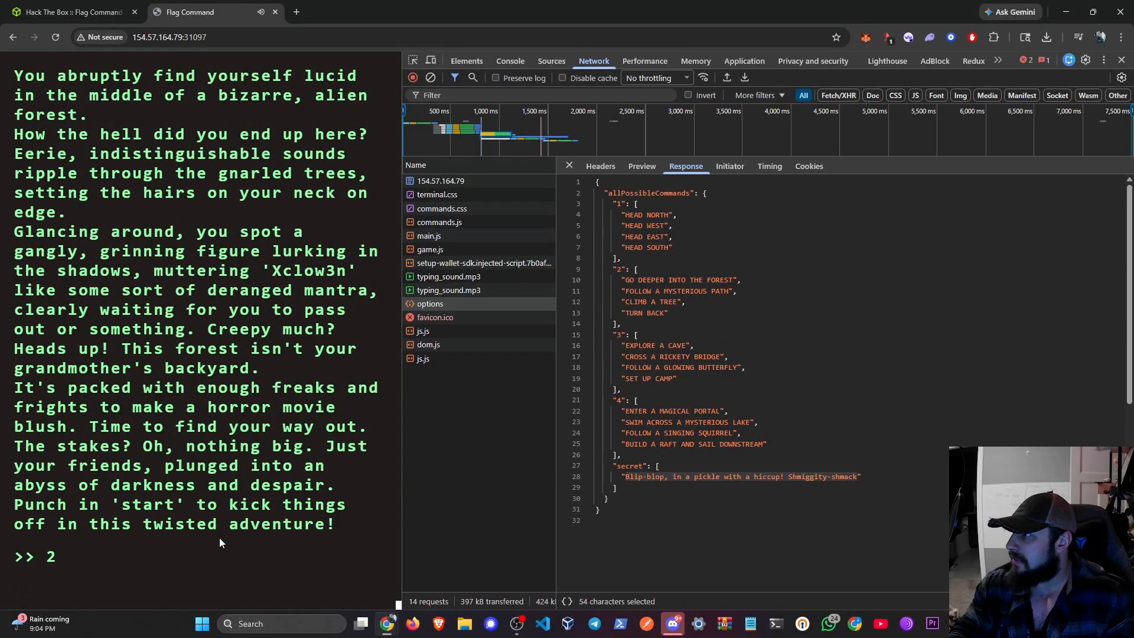
type("1")
key("BackSpace")
type("ds")
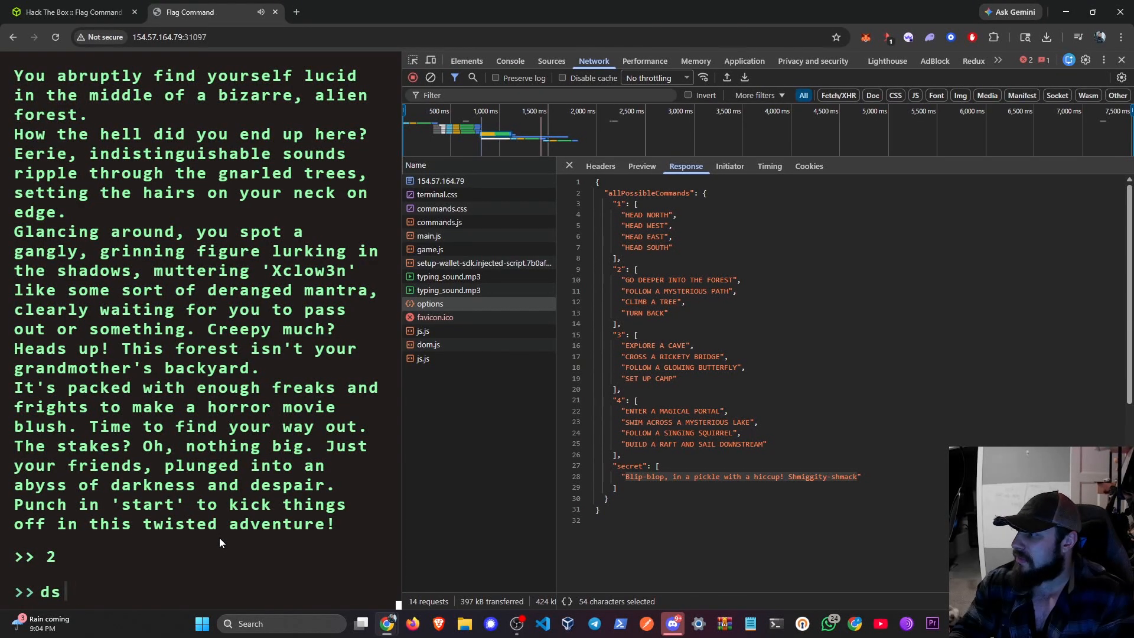
Start the game with the start command in its terminal
key("BackSpace")
key("BackSpace")
type("start")
key("Return")
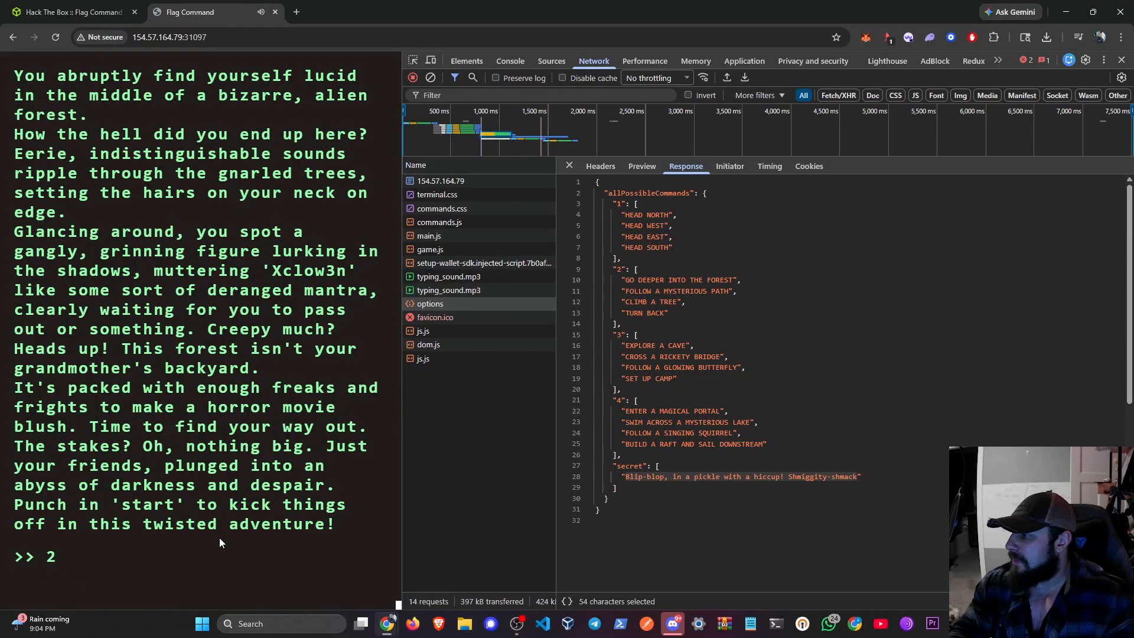
Submit 1 and the secret phrase from the options response as game commands, and widen the game terminal
type("1")
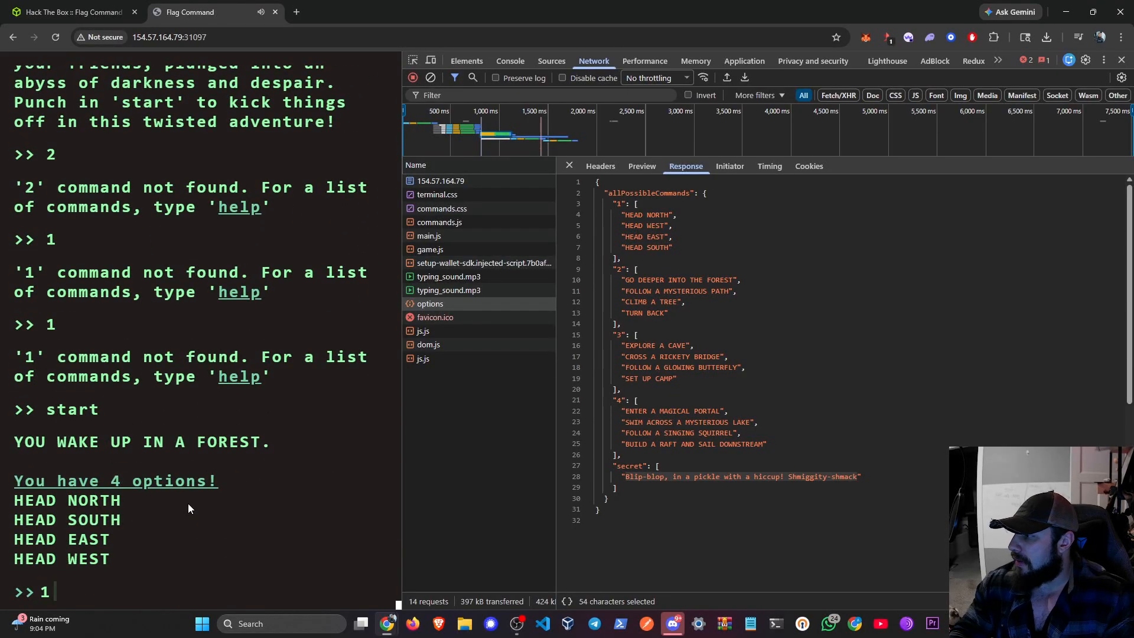
key("Return")
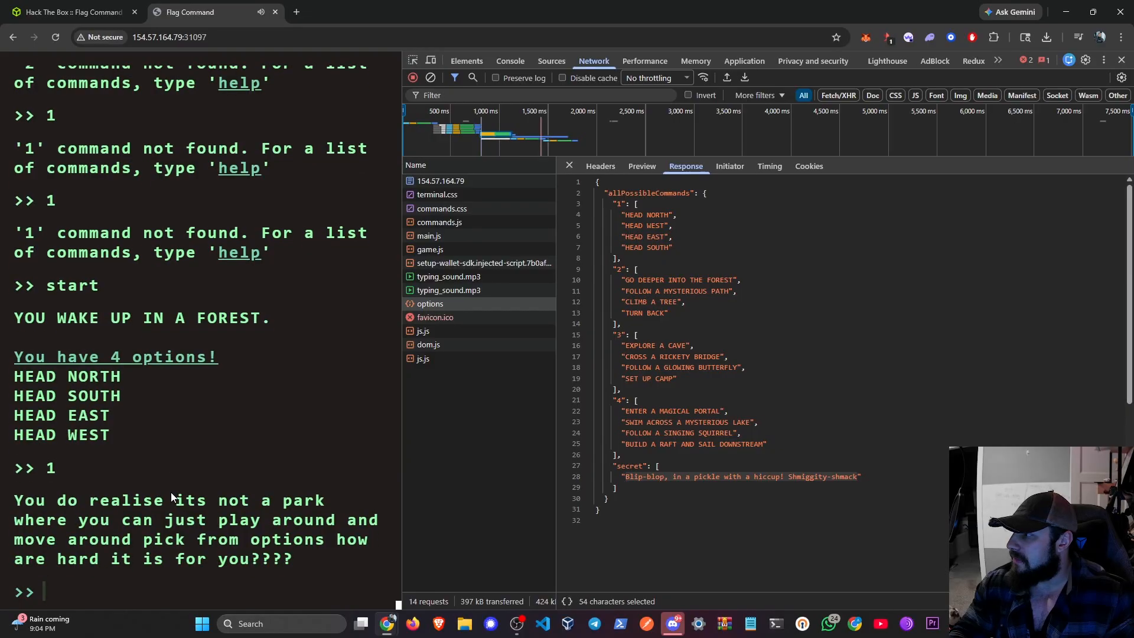
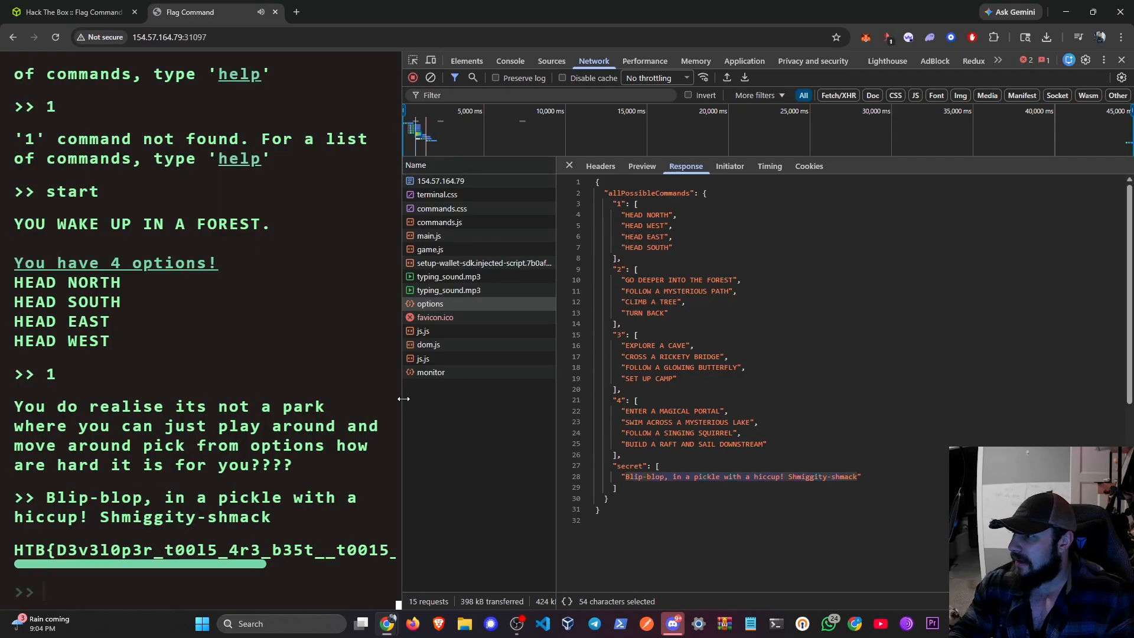
left_click_drag(403, 397, 478, 395)
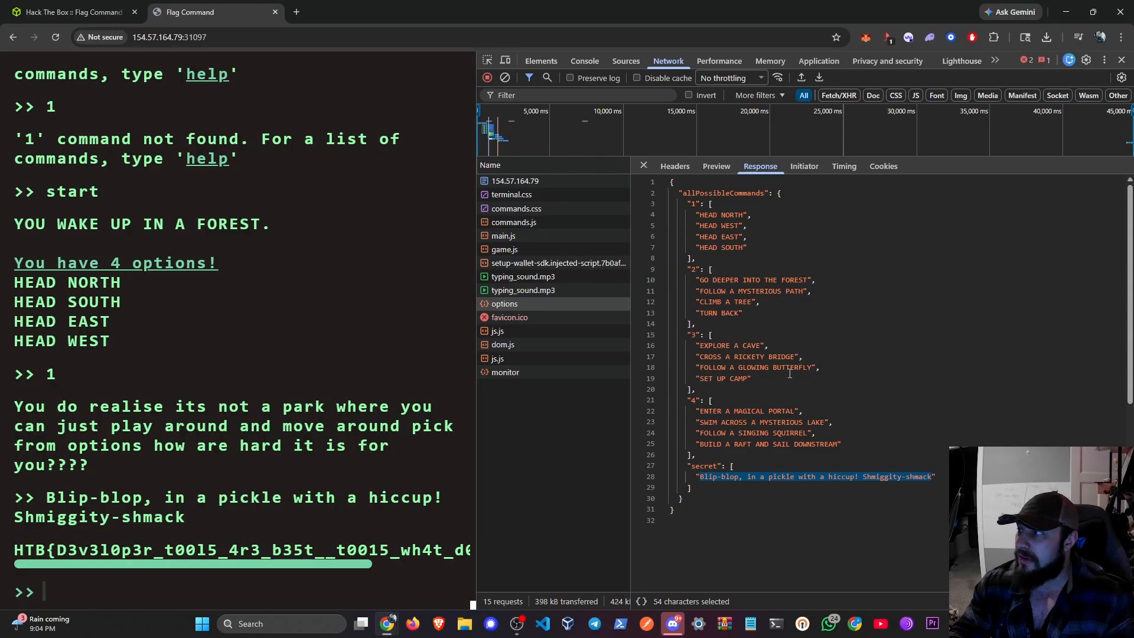
Switch to the Hack The Box challenge page and review its flag submission section
left_click(109, 13)
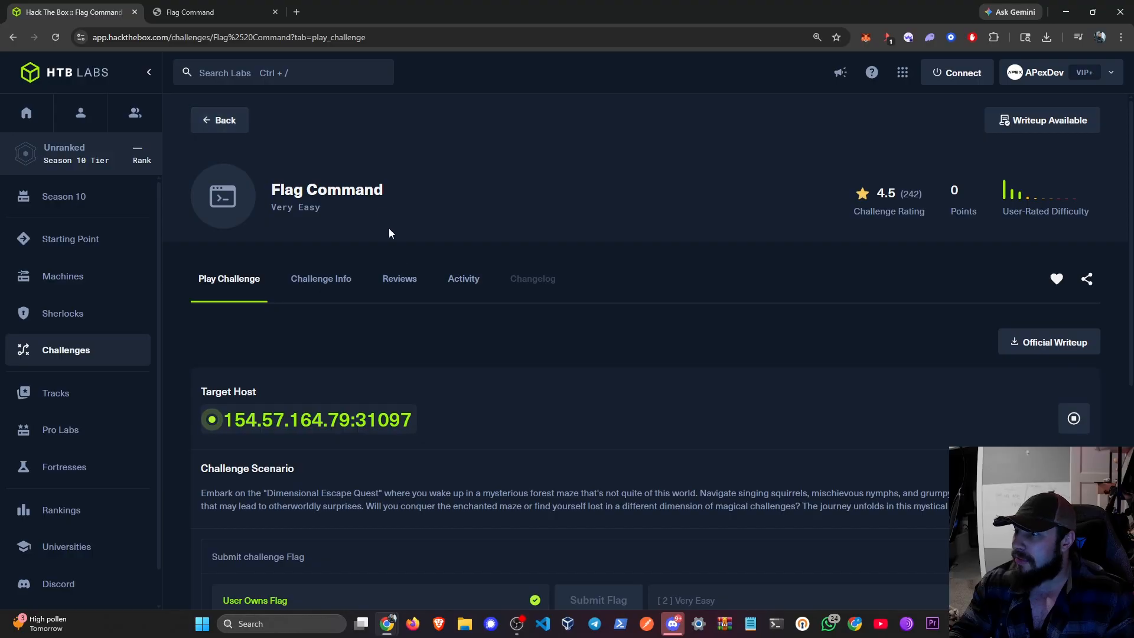
scroll(445, 363, "down", 5)
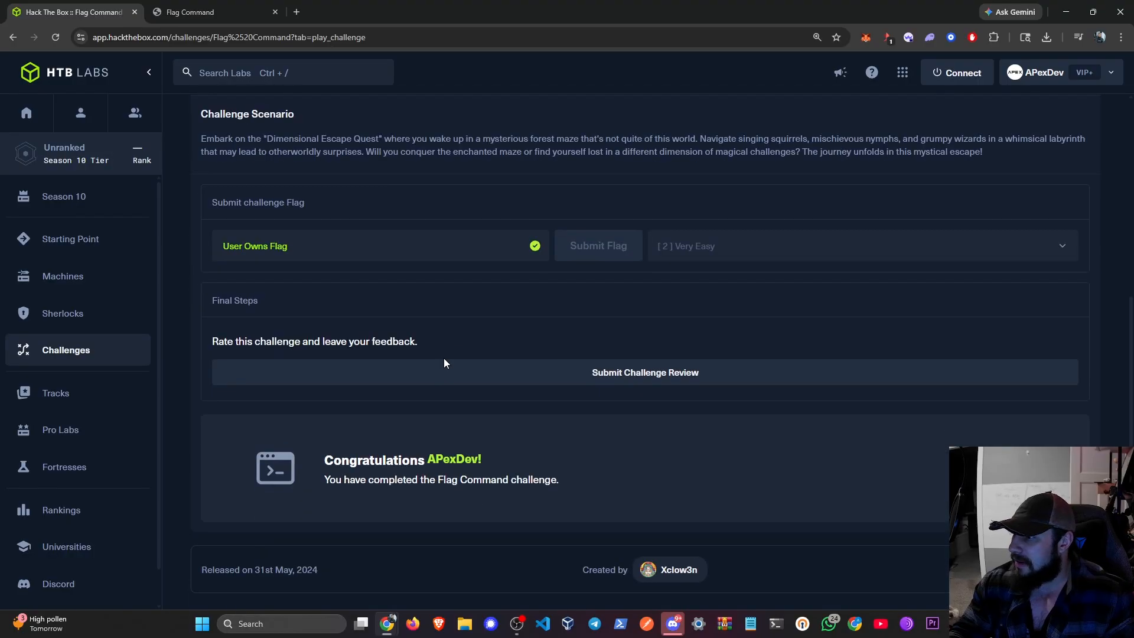
scroll(442, 357, "up", 5)
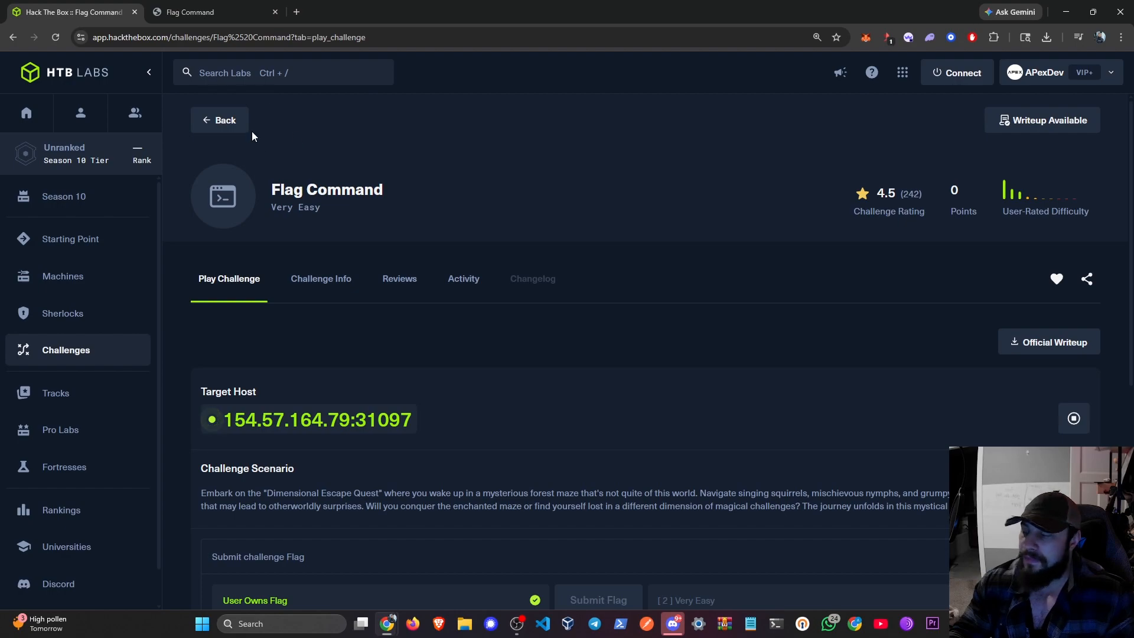
Return to the game page and open the response of the commands.js request
left_click(216, 8)
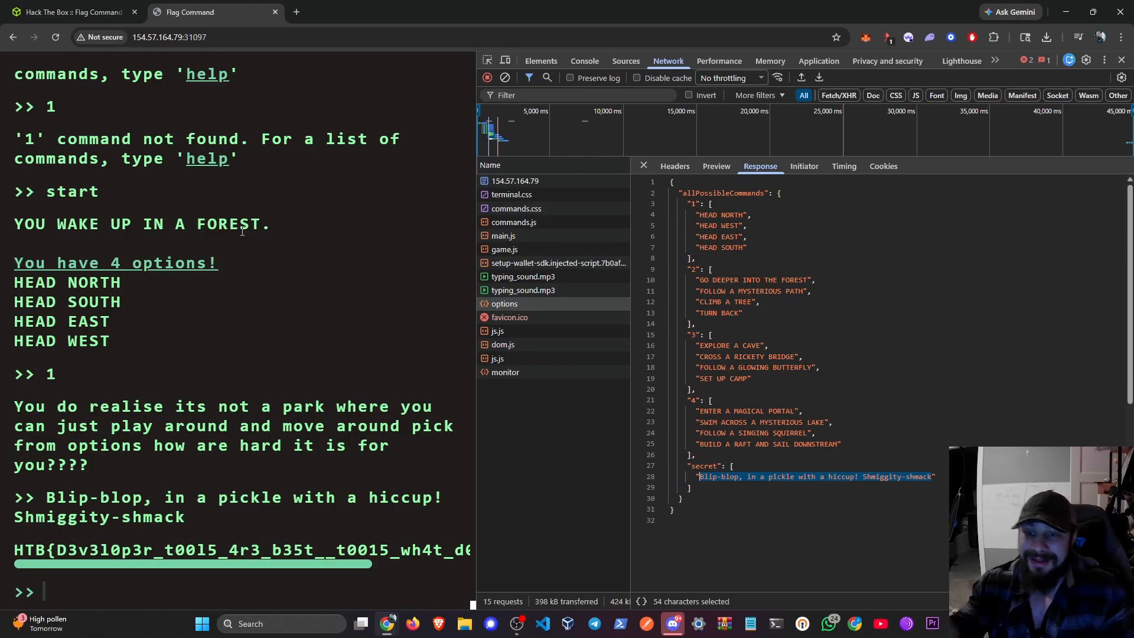
left_click(512, 222)
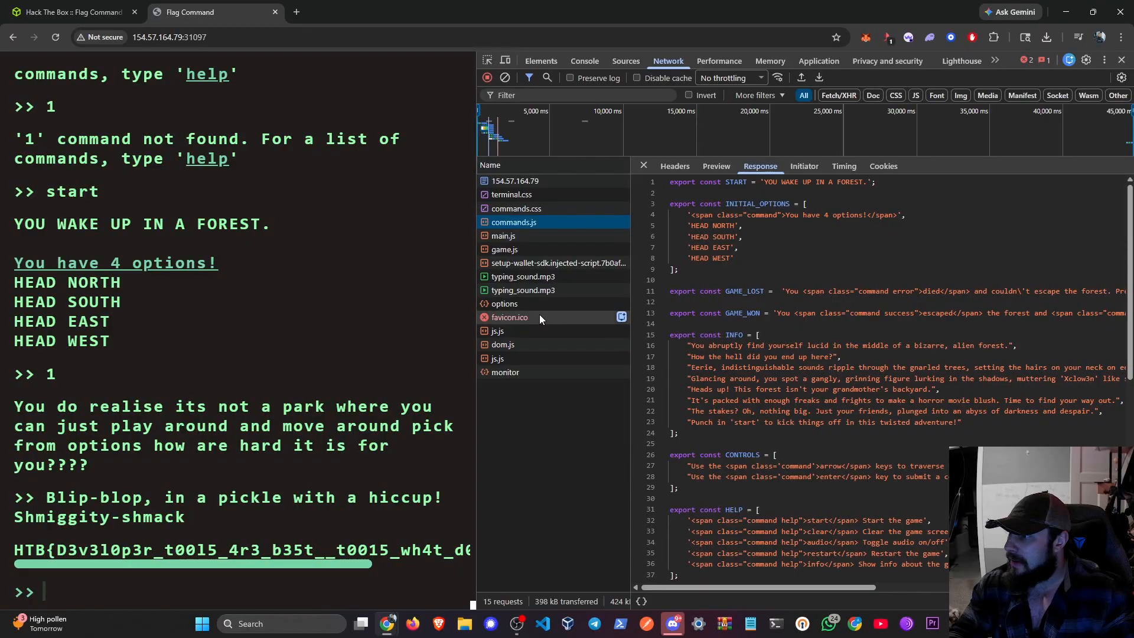